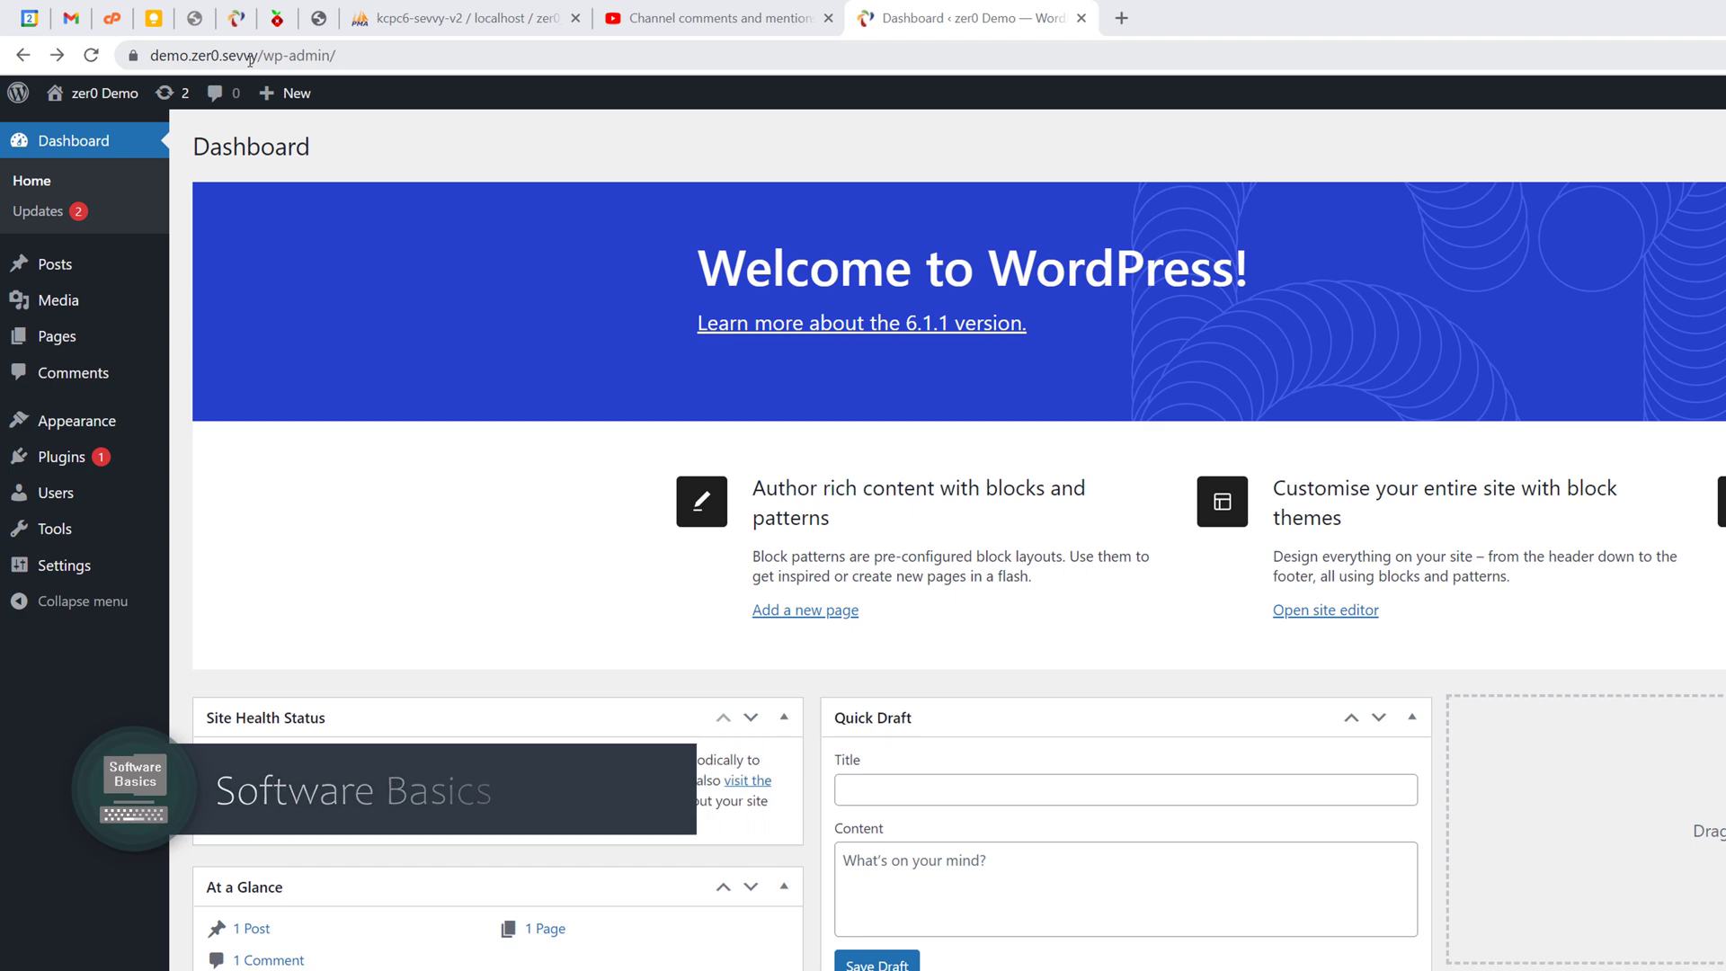
Bring the site's files folder to the left half of the screen and review its 23 root items
{"action": "double_click", "coordinate": [250, 56]}
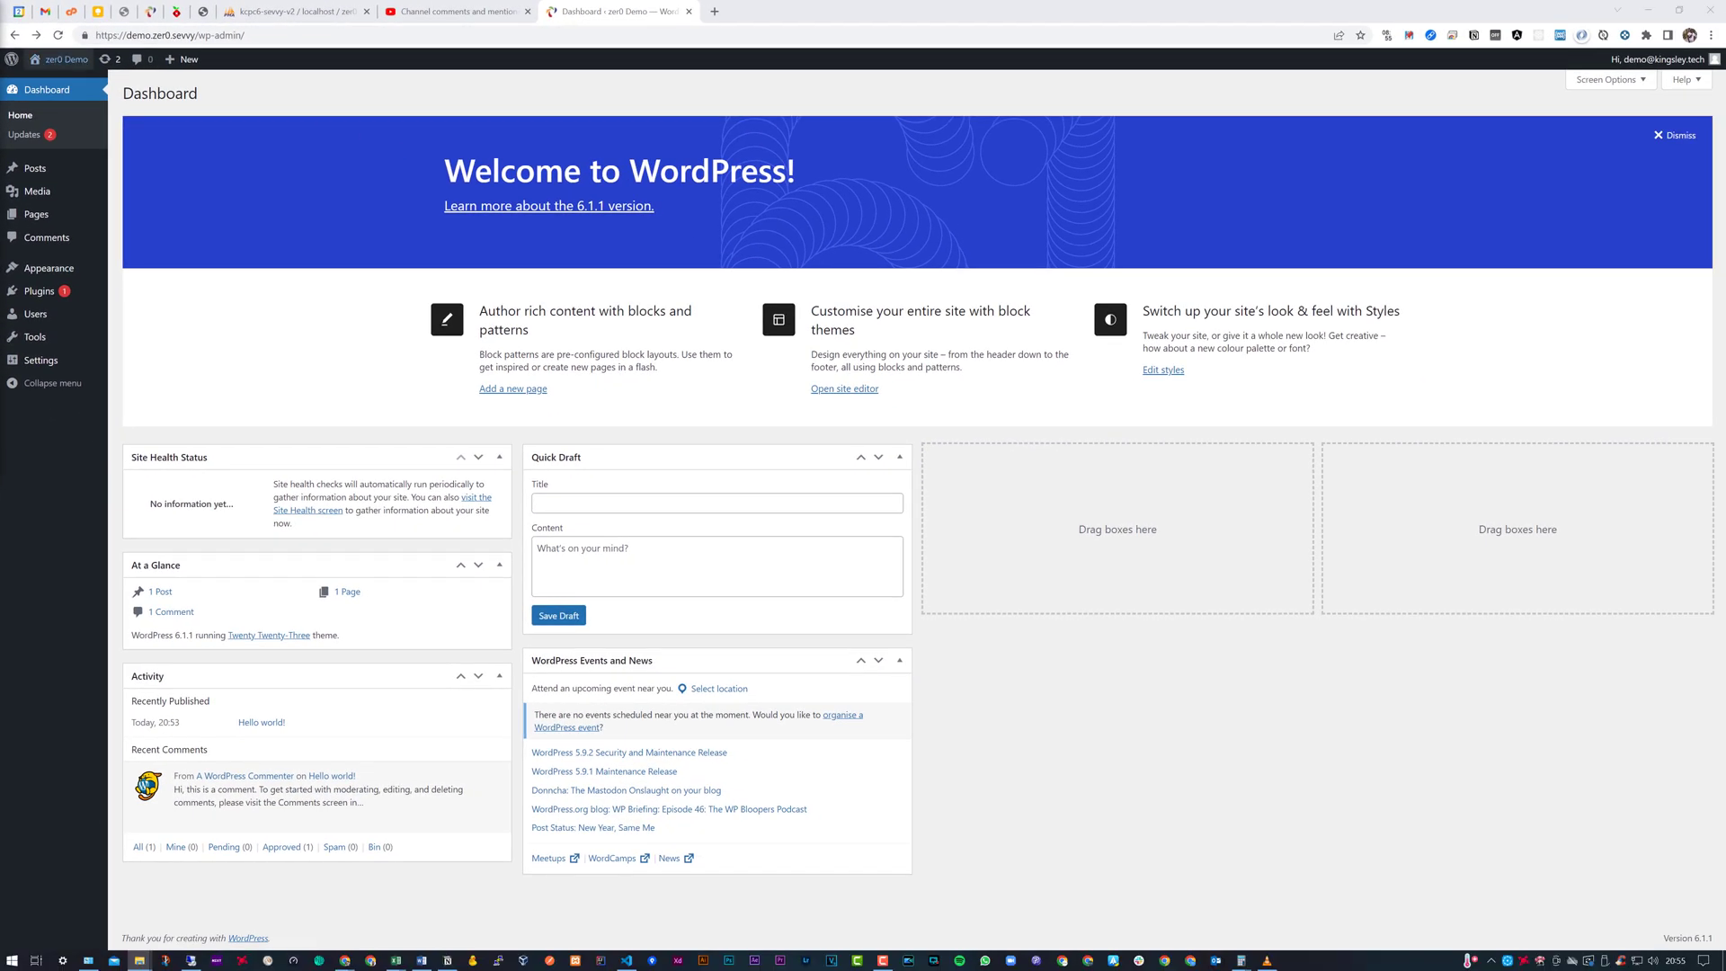
{"action": "mouse_move", "coordinate": [63, 59]}
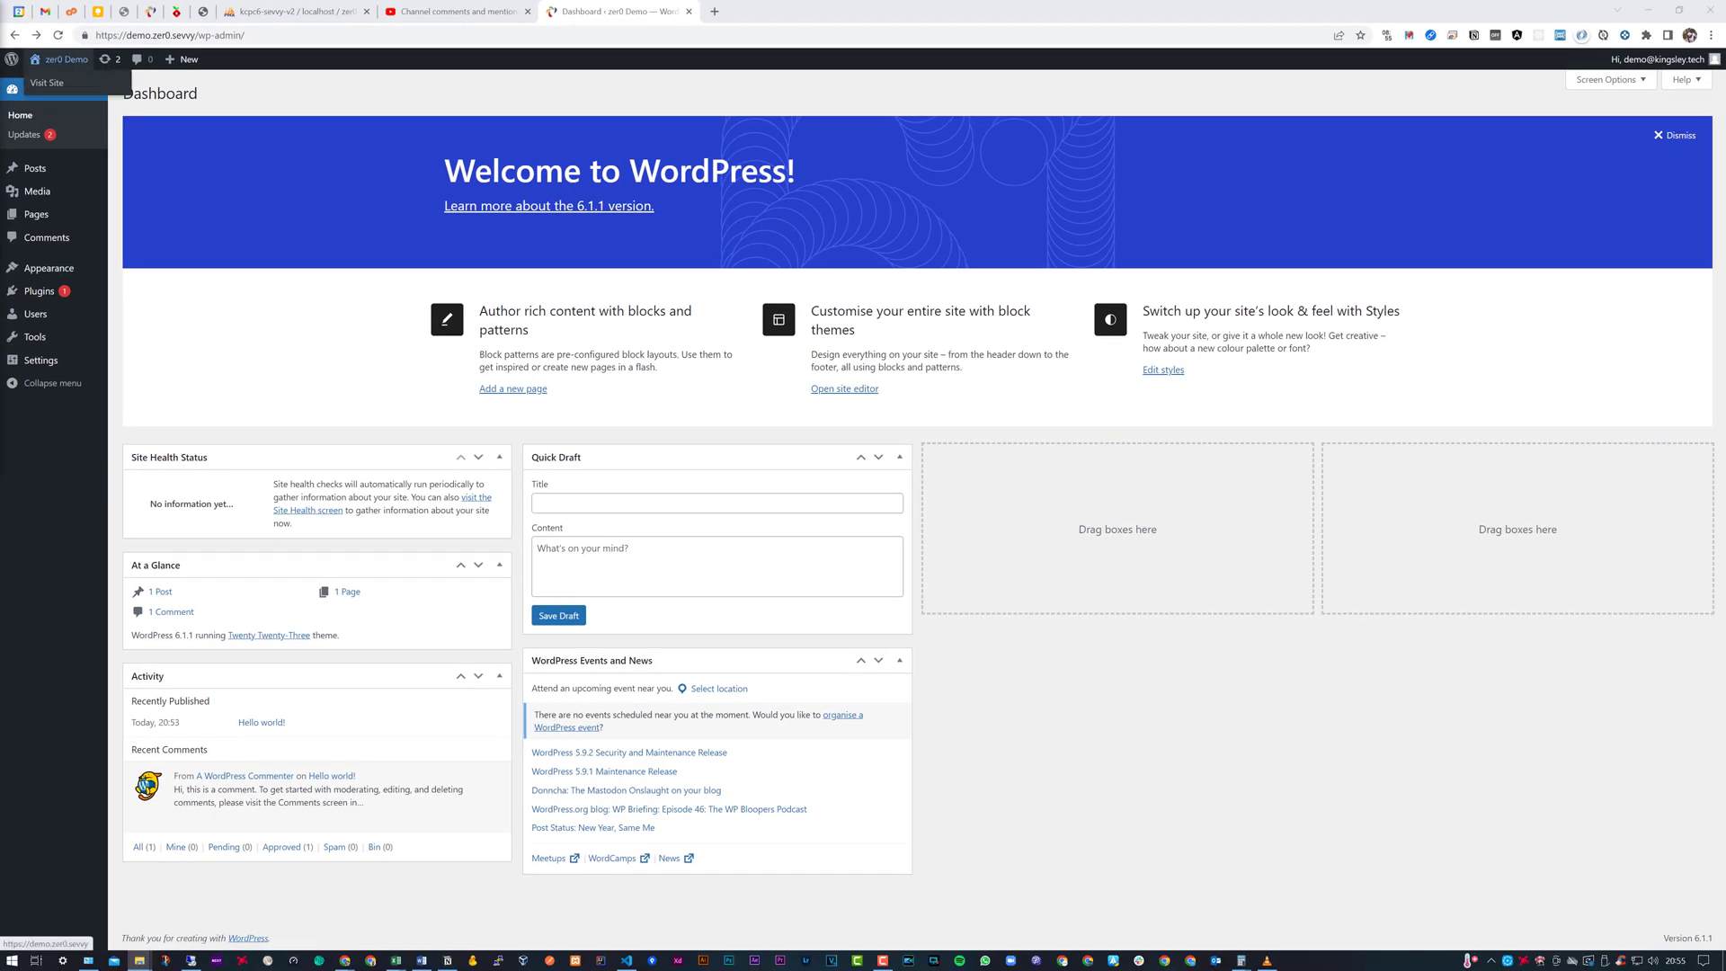
{"action": "key", "text": "alt+Tab"}
{"action": "key", "text": "super+Left"}
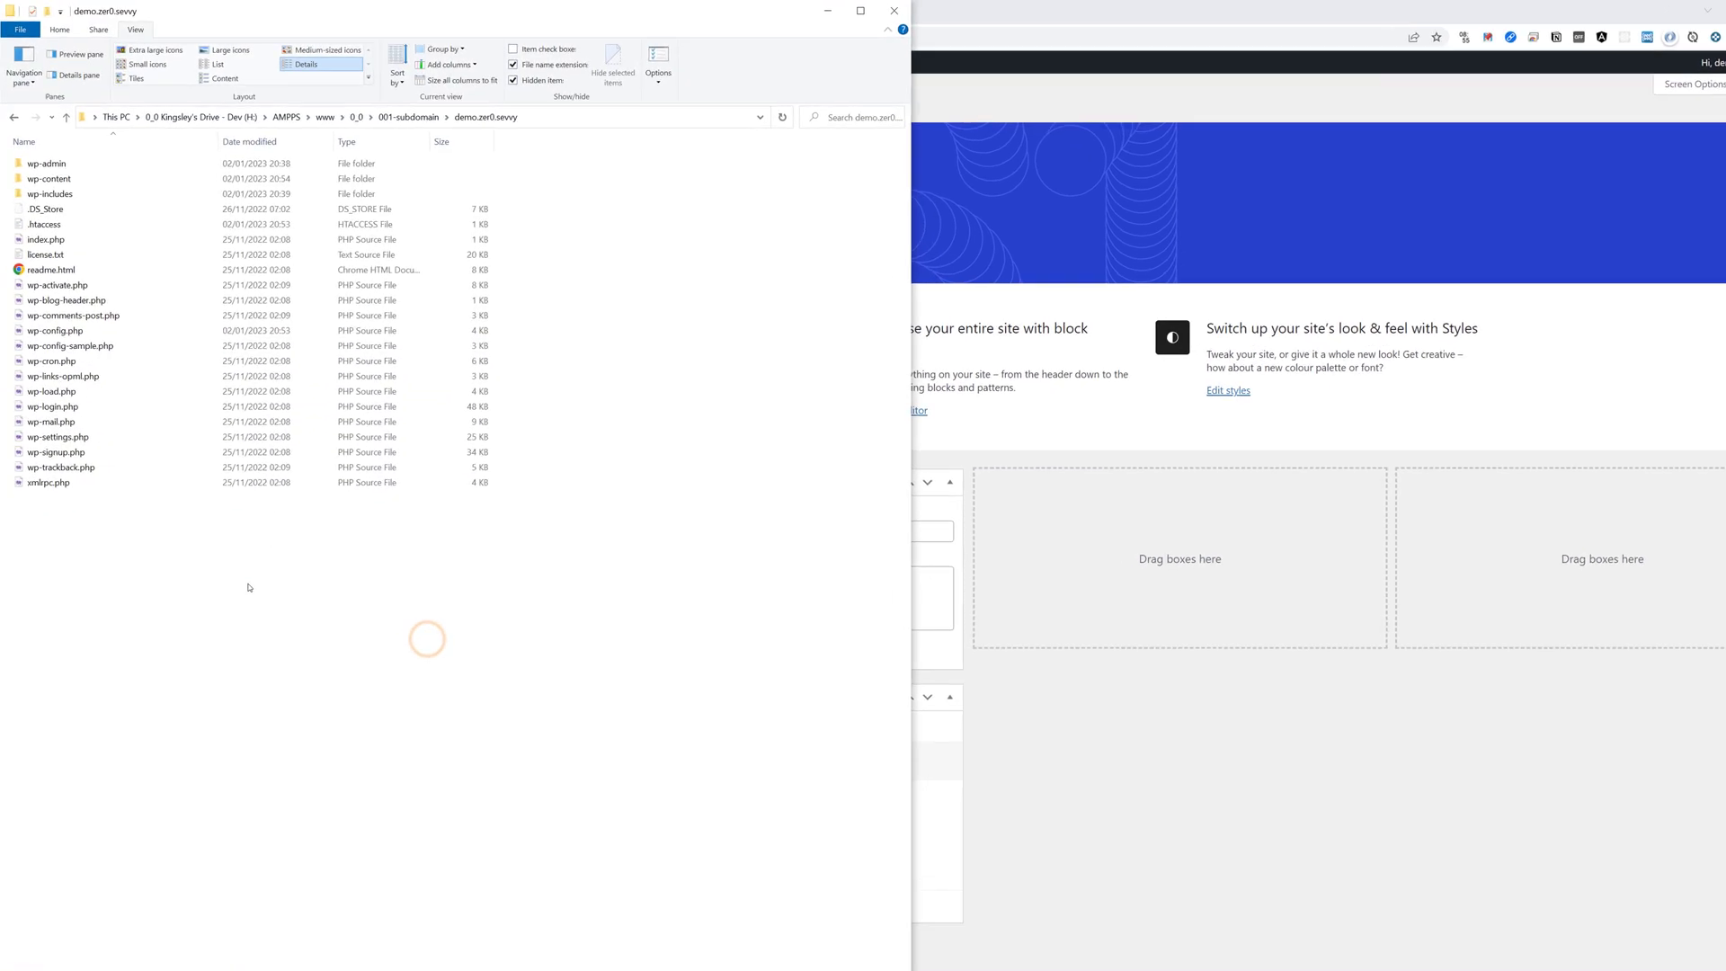
{"action": "left_click_drag", "start_coordinate": [259, 440], "coordinate": [240, 576]}
{"action": "left_click_drag", "start_coordinate": [341, 260], "coordinate": [344, 212]}
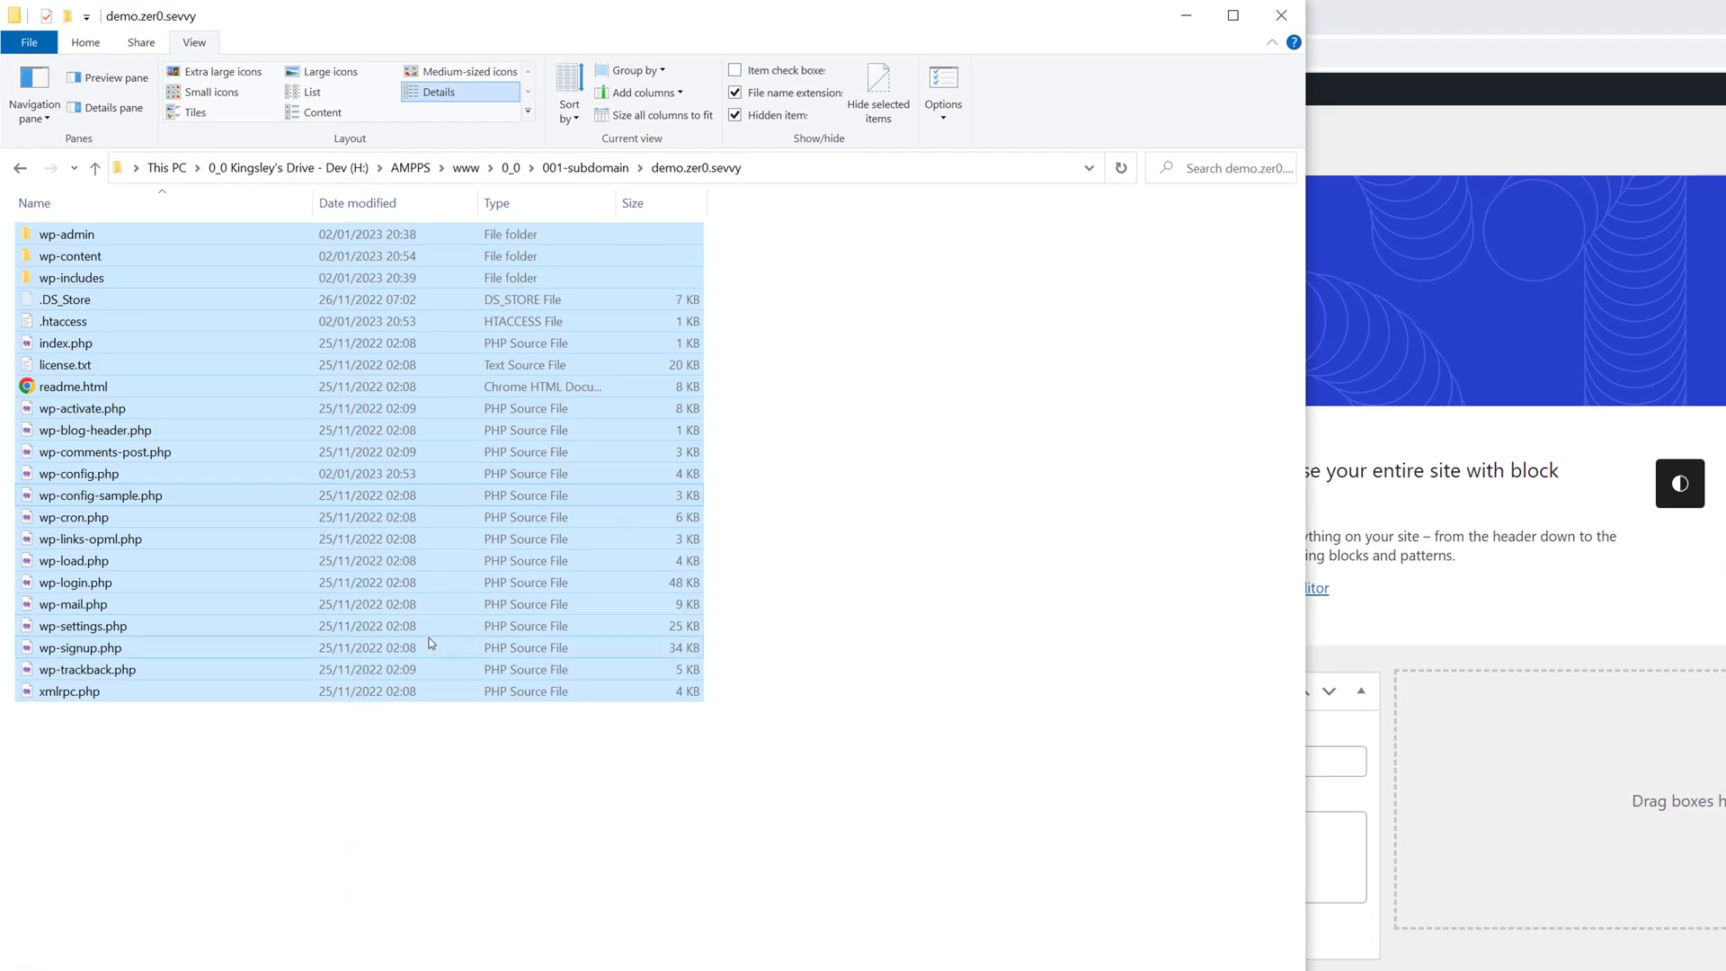
{"action": "left_click", "coordinate": [359, 755]}
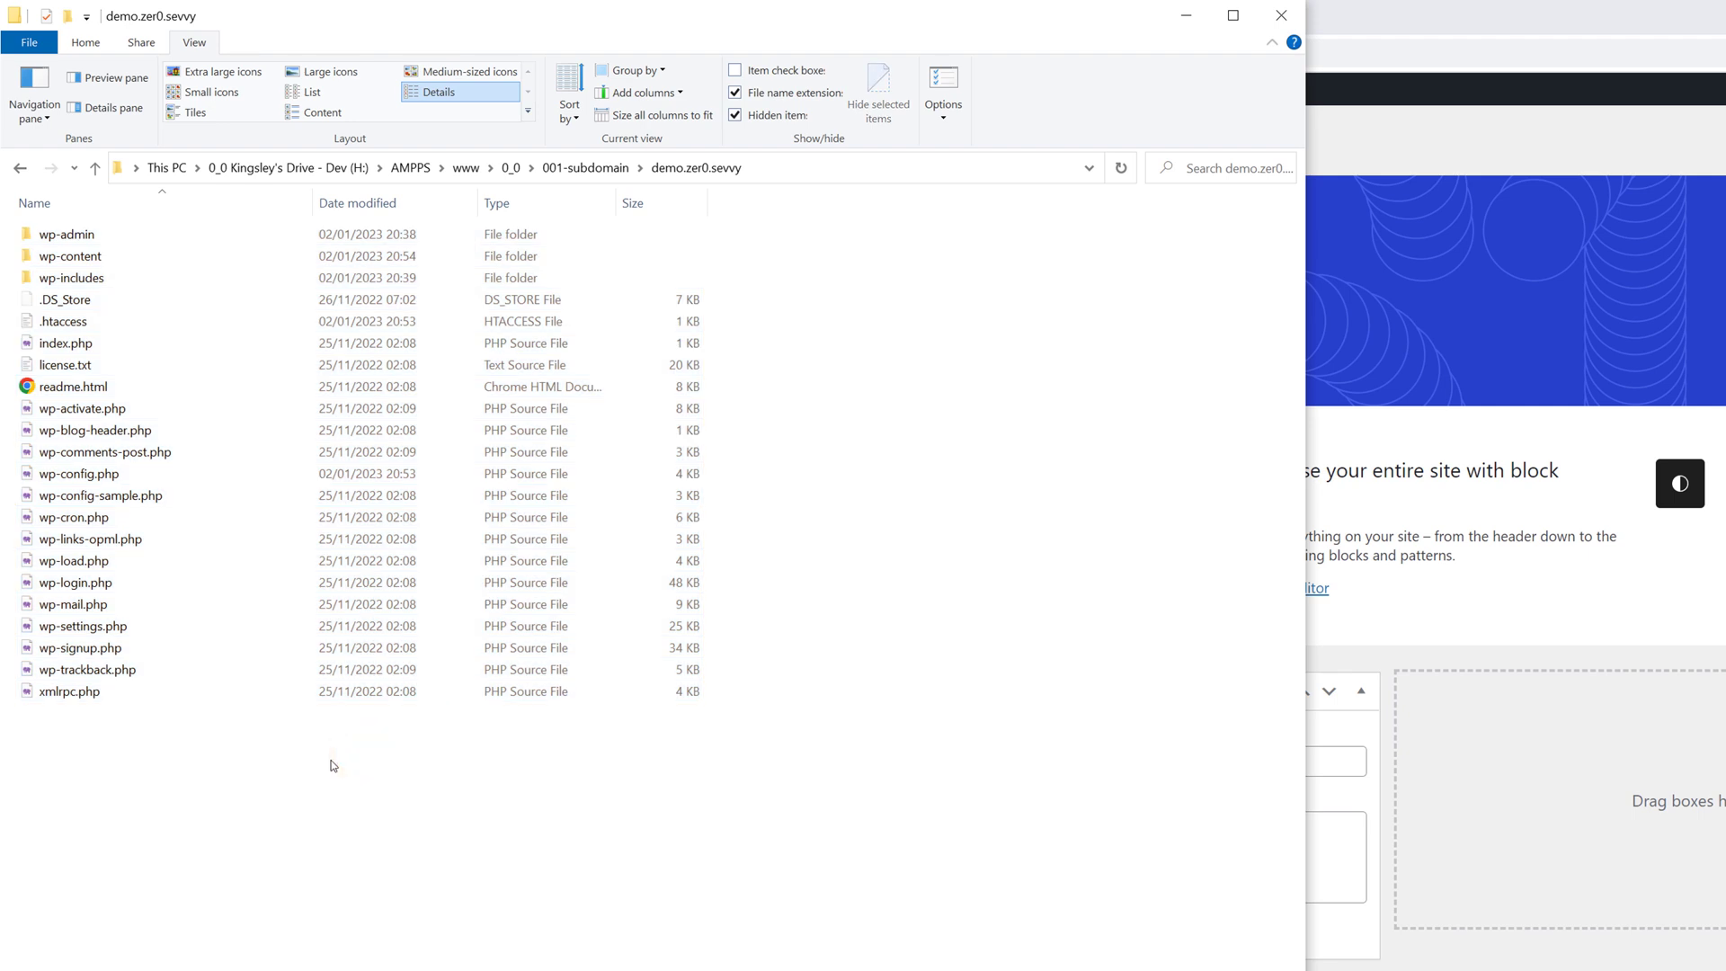
Create a folder named WORDPRESS in the site root and confirm it is empty
{"action": "key", "text": "ctrl+shift+n"}
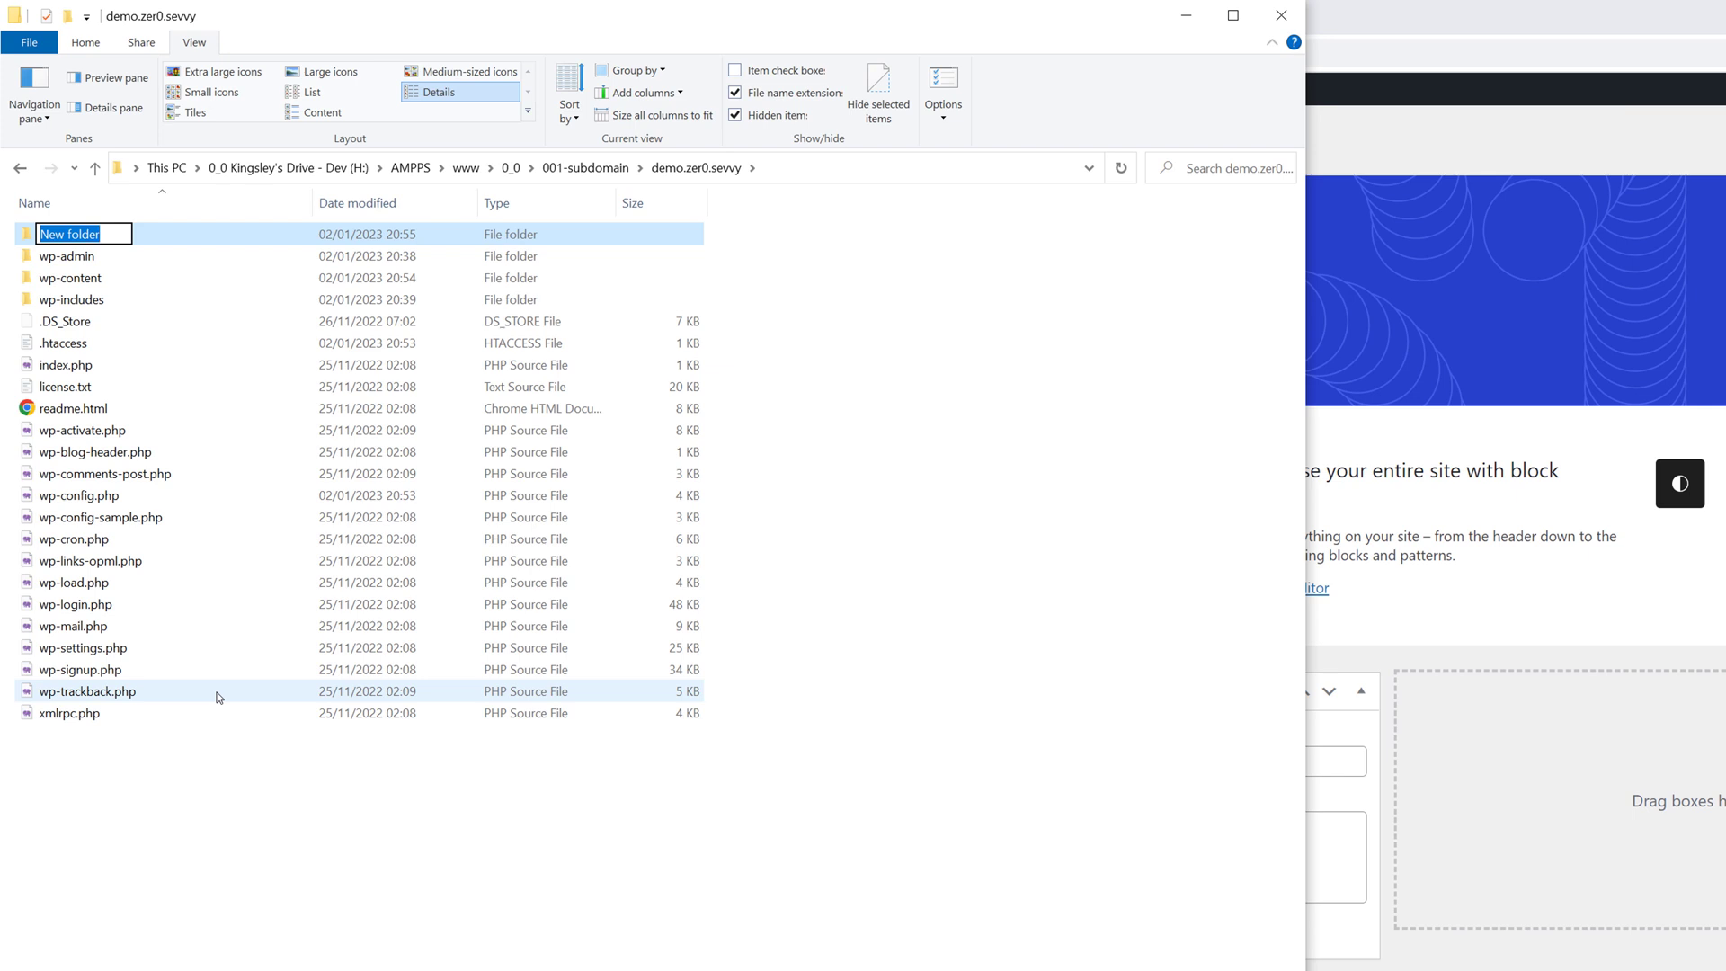
{"action": "type", "text": "W"}
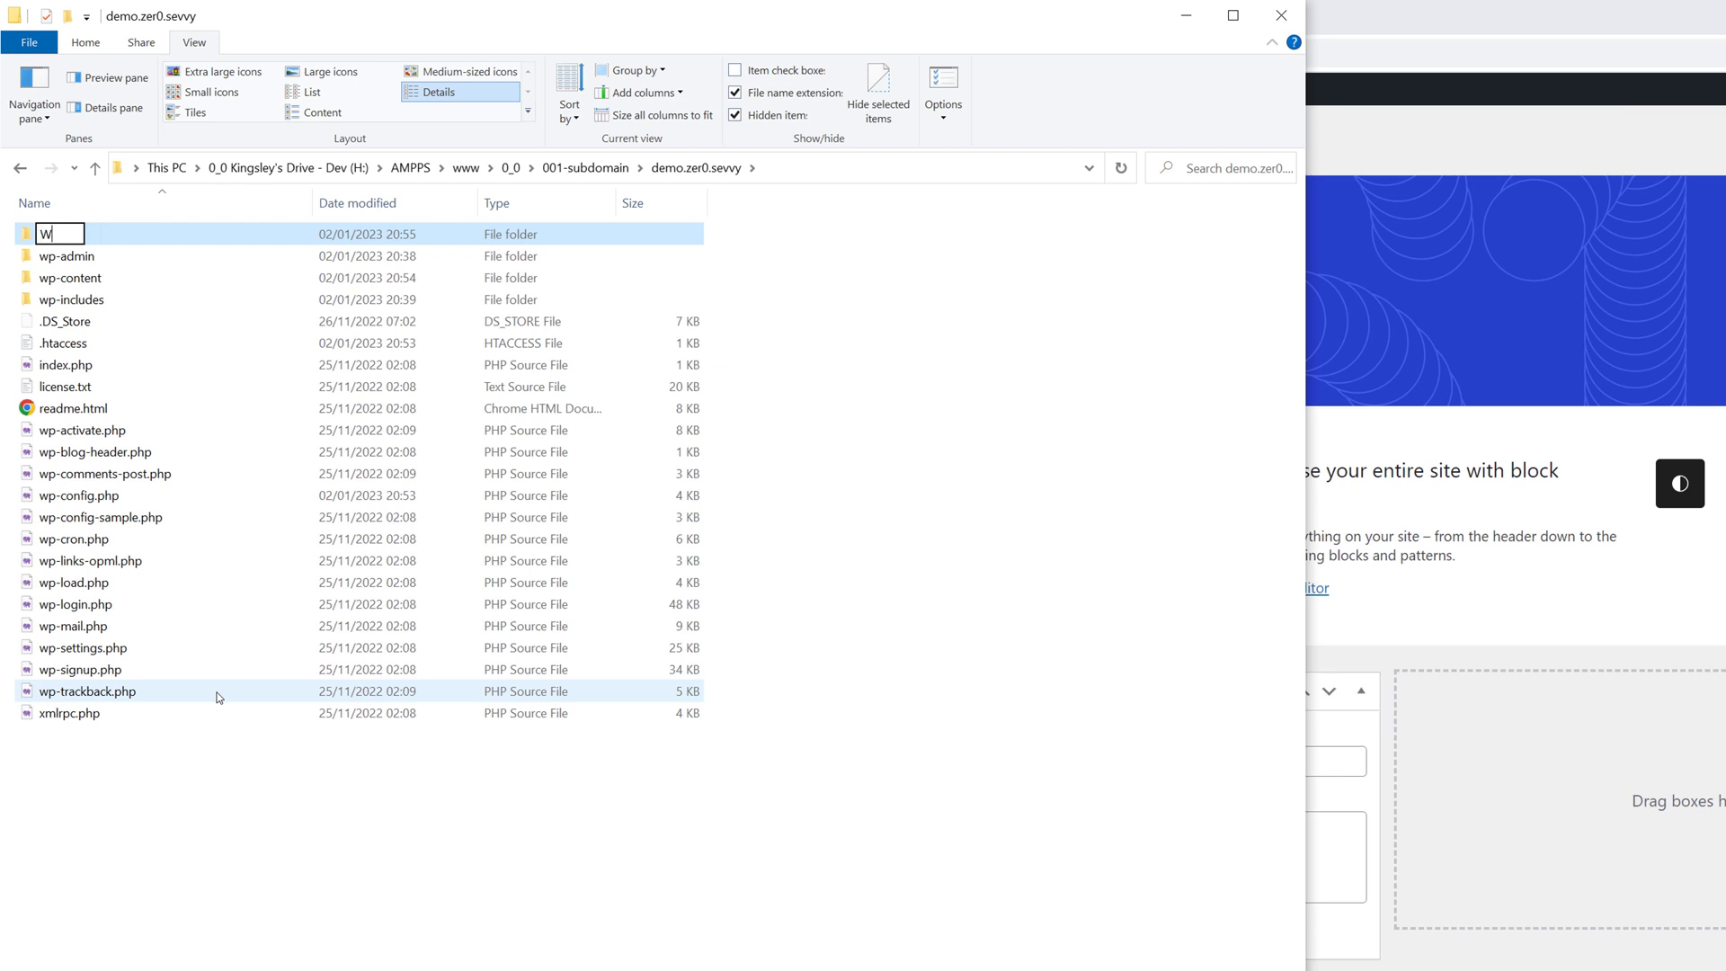
{"action": "type", "text": "ORDPRESS"}
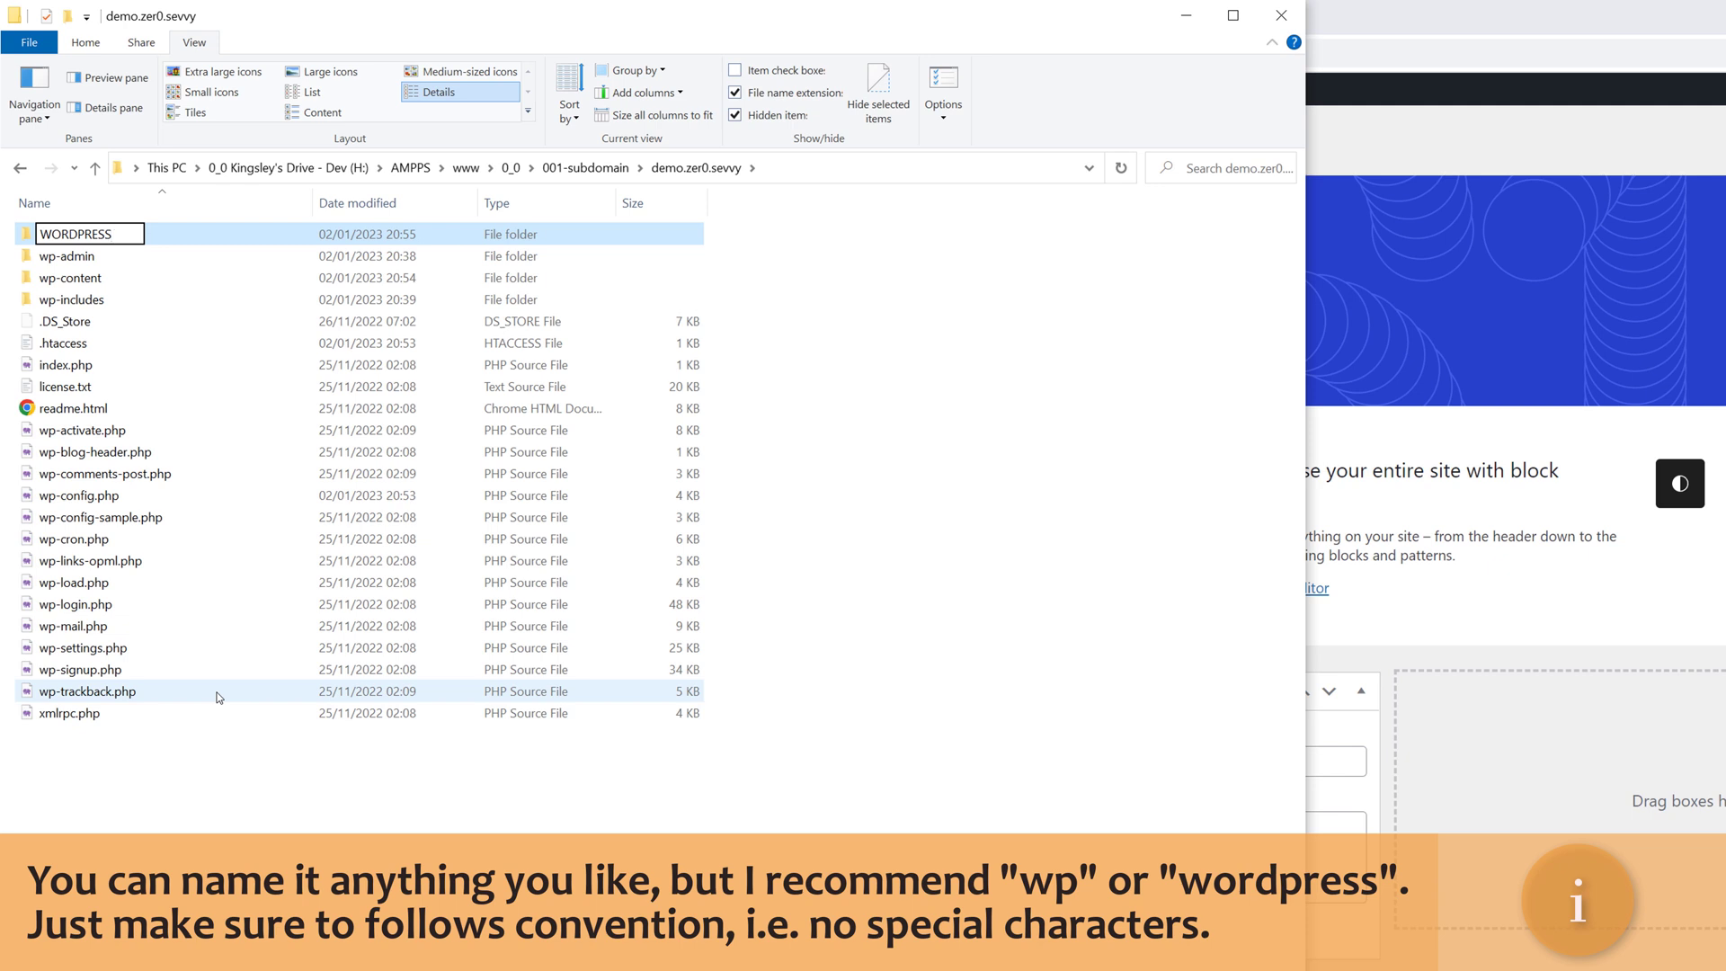
{"action": "key", "text": "Return"}
{"action": "left_click_drag", "start_coordinate": [265, 884], "coordinate": [316, 255]}
{"action": "left_click", "coordinate": [120, 228], "text": "ctrl"}
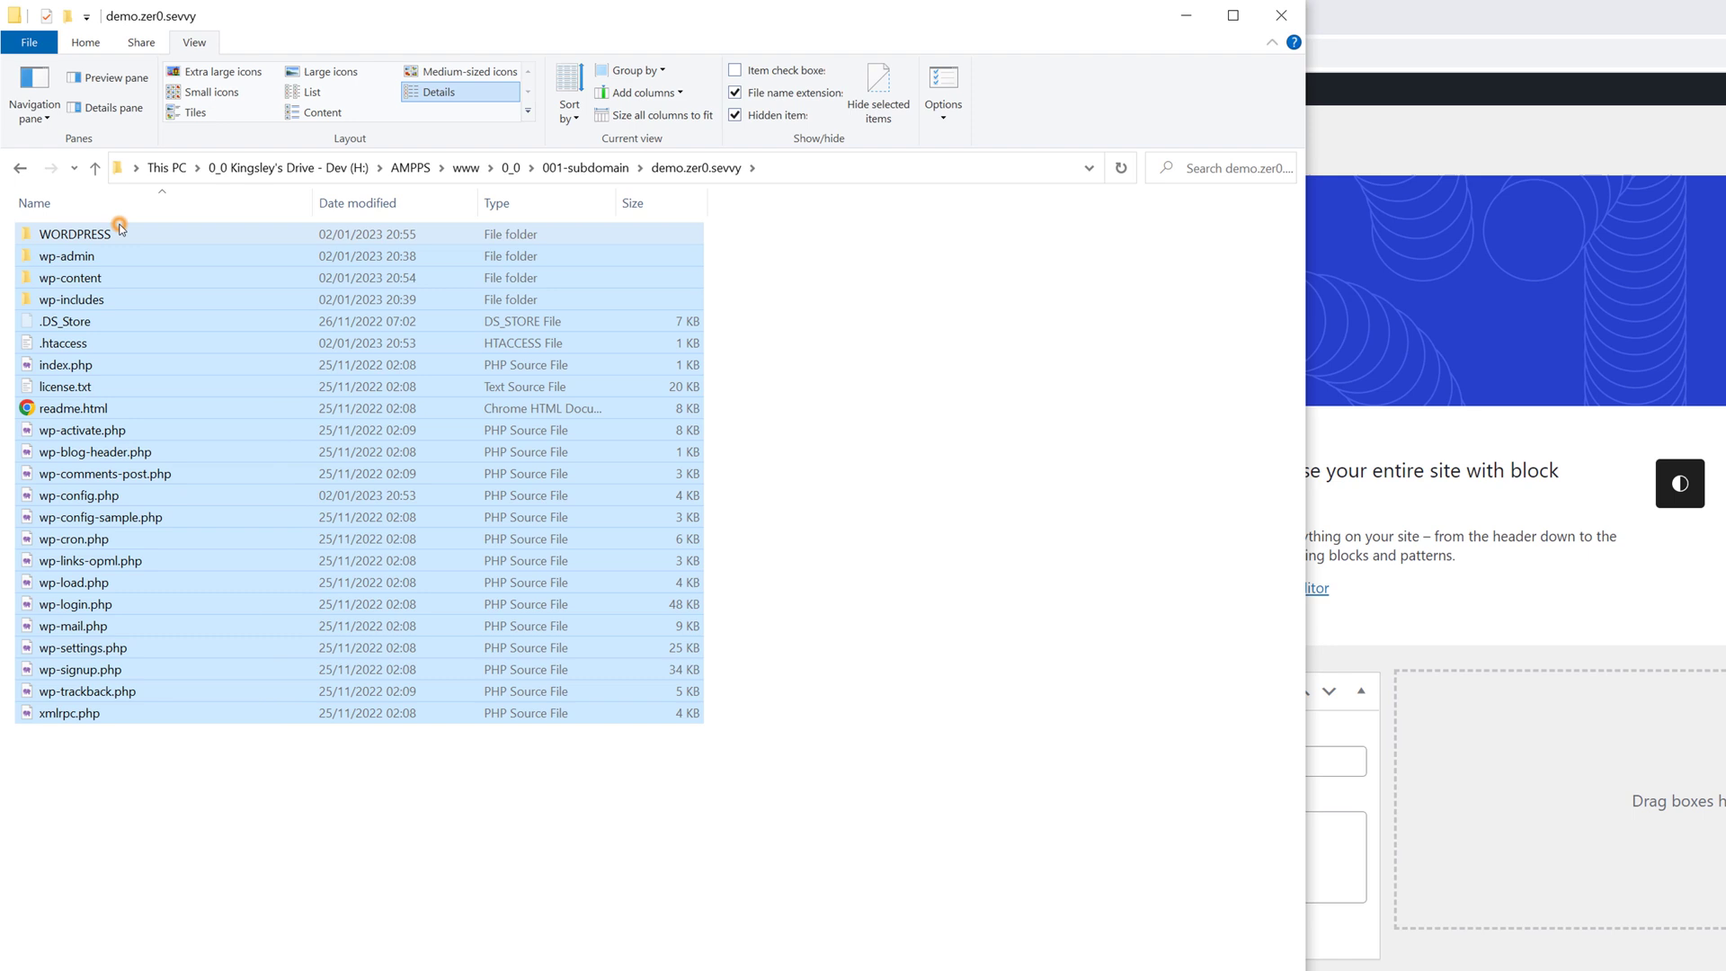
{"action": "double_click", "coordinate": [120, 227]}
{"action": "key", "text": "alt+Left"}
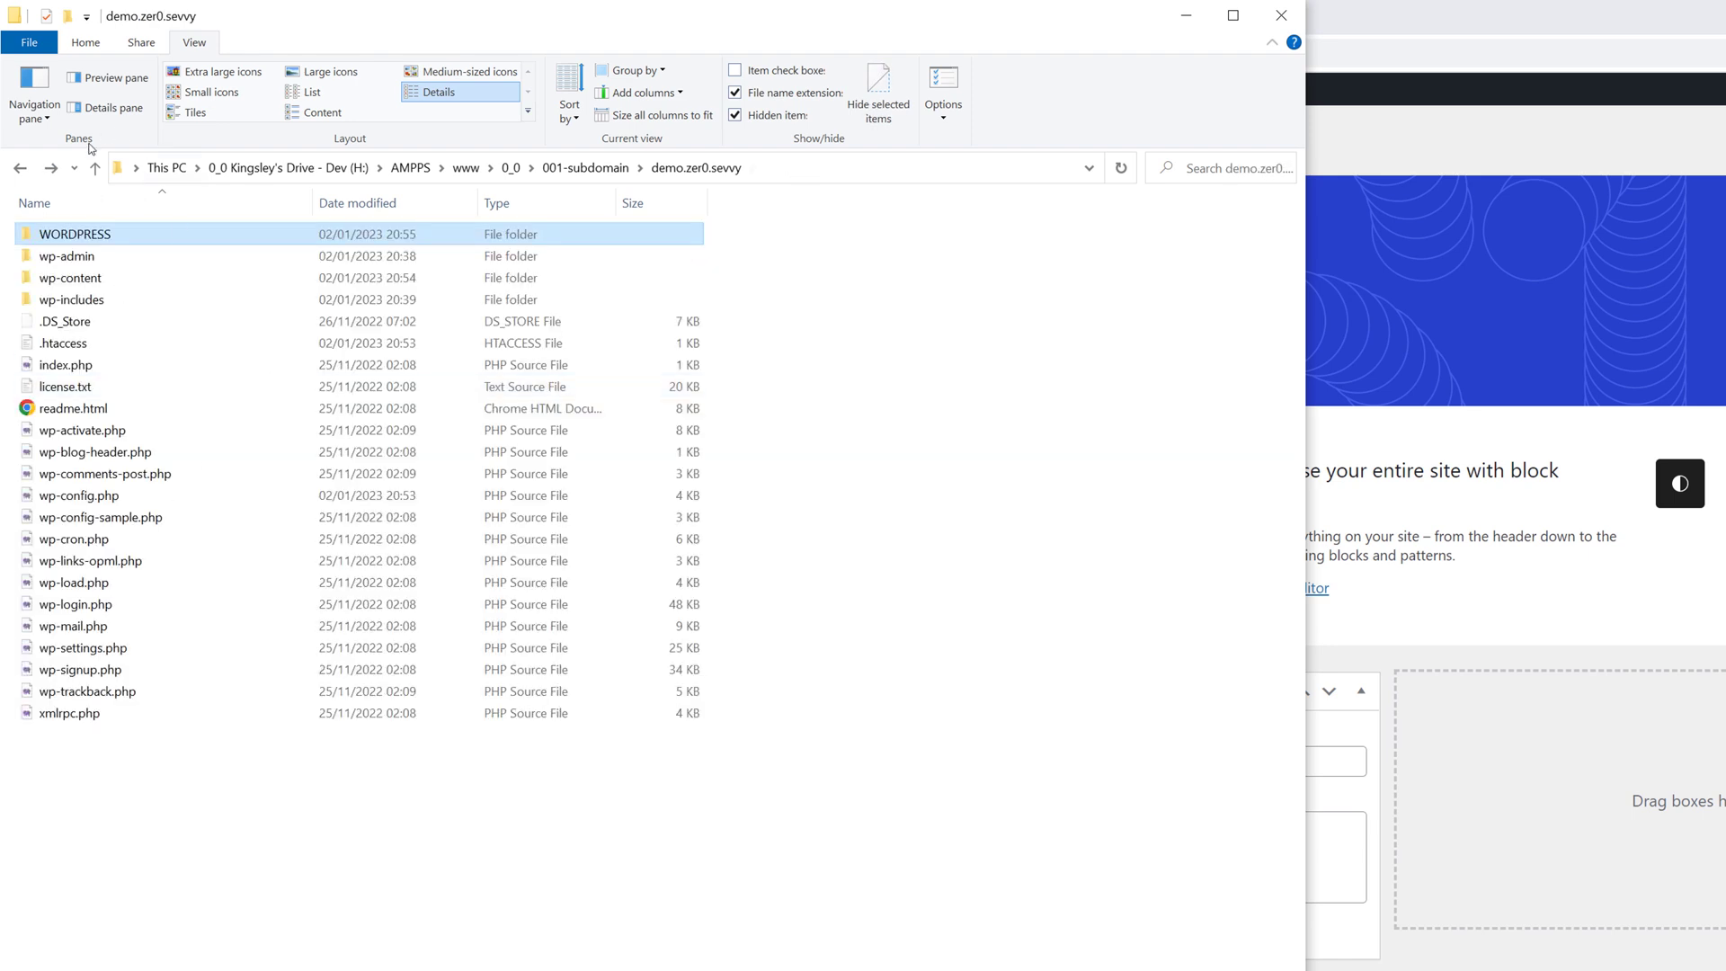
{"action": "left_click", "coordinate": [148, 824]}
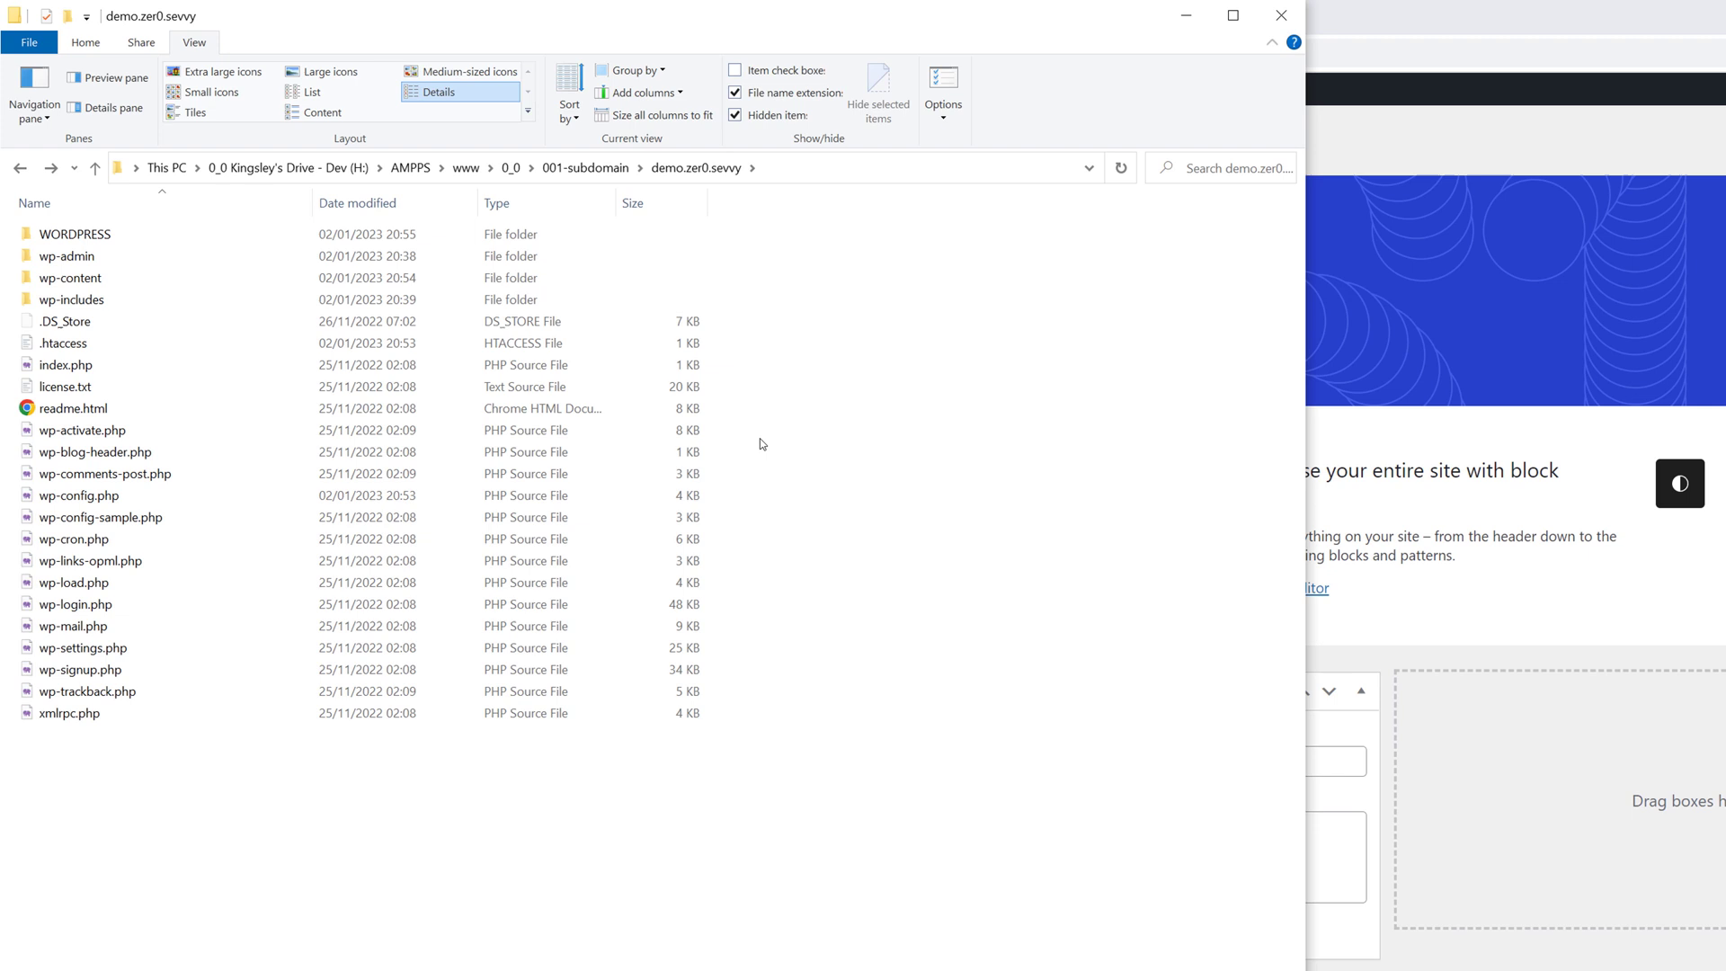
Append /WORDPRESS to the WordPress Address (URL) in General Settings and save the changes
{"action": "left_click", "coordinate": [1541, 288]}
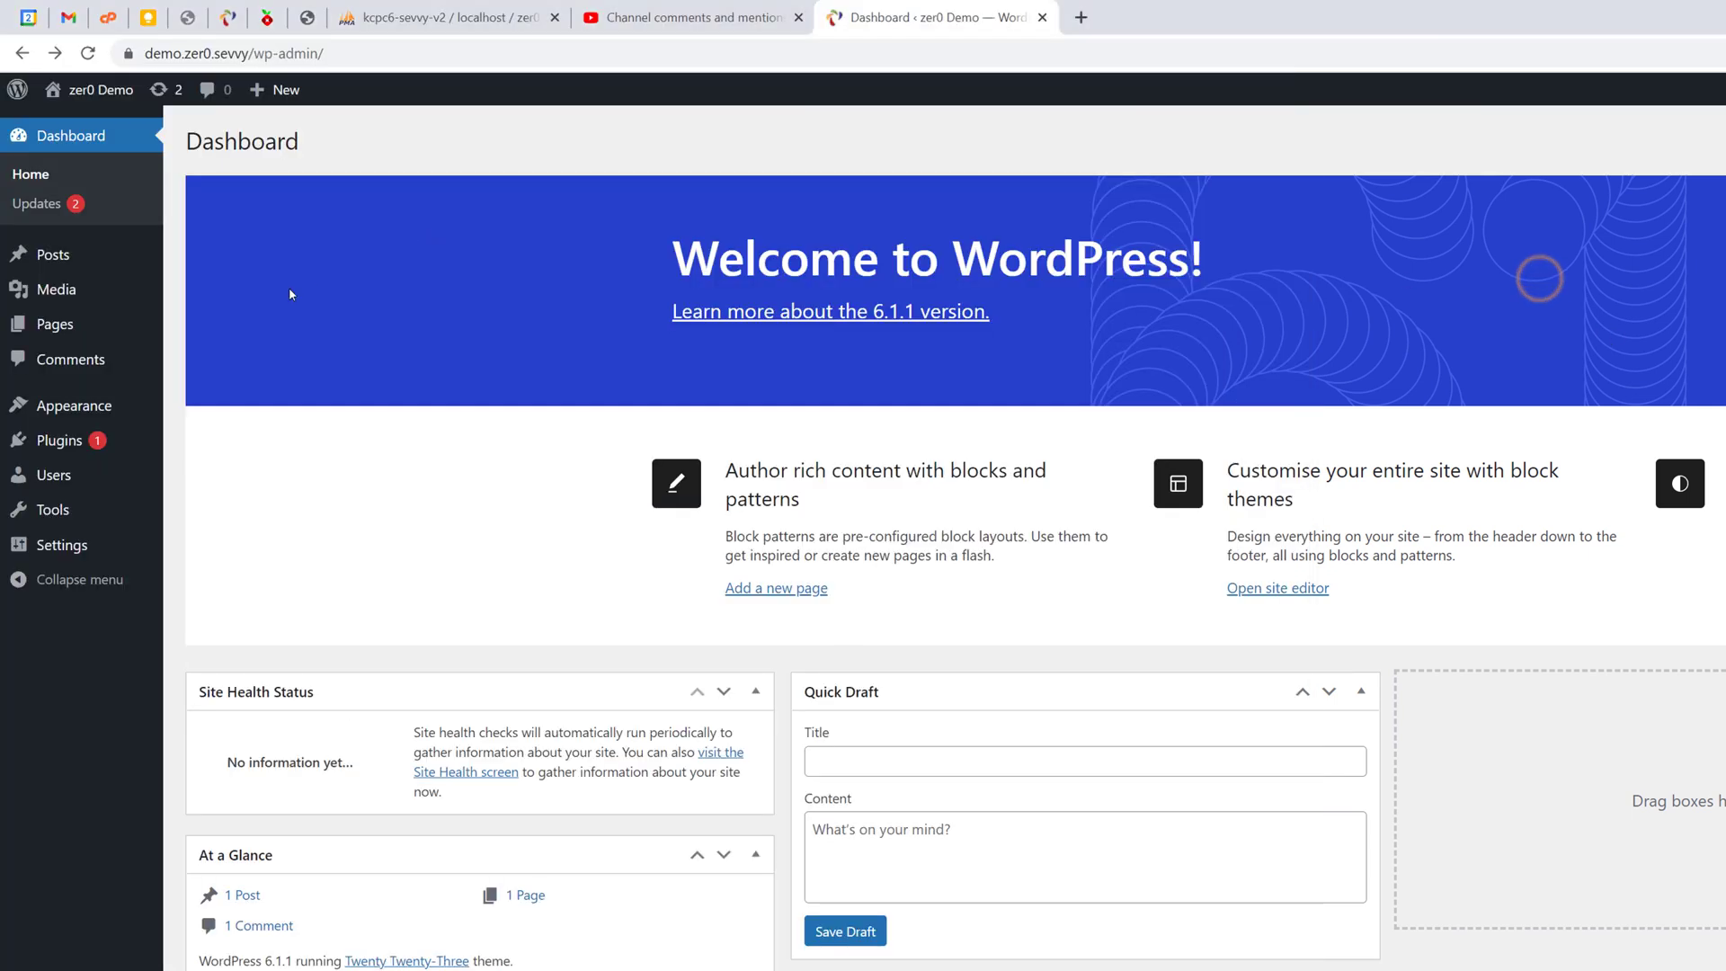
{"action": "left_click", "coordinate": [60, 545]}
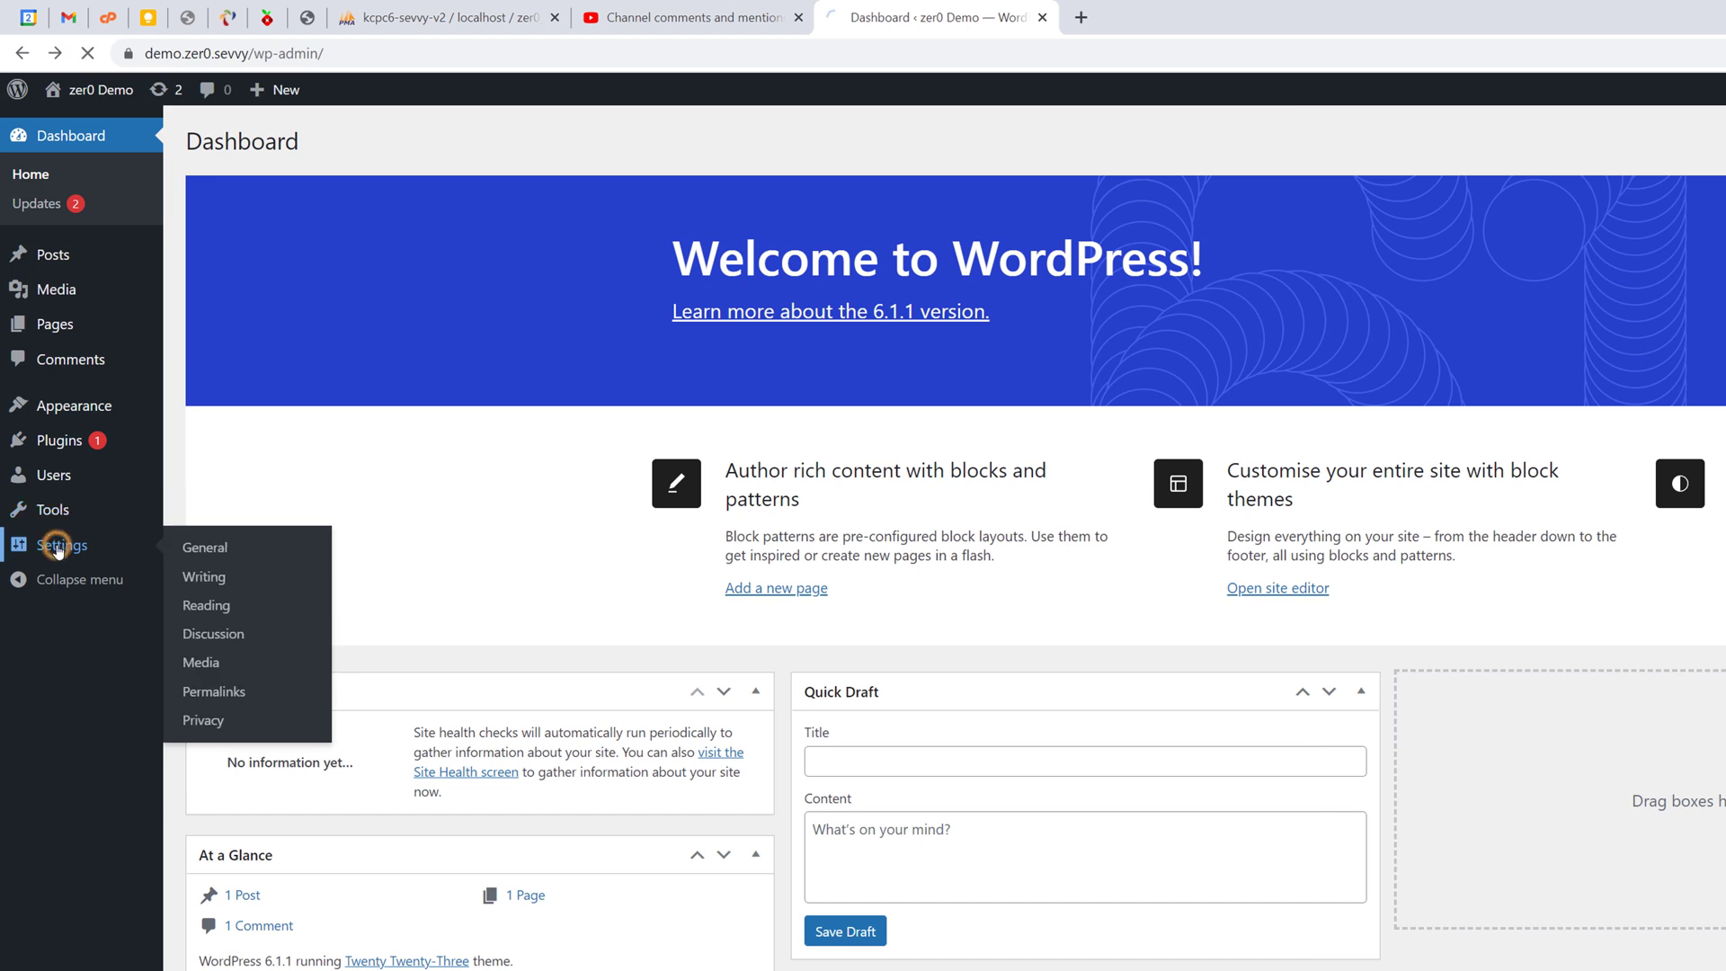
{"action": "left_click", "coordinate": [628, 353]}
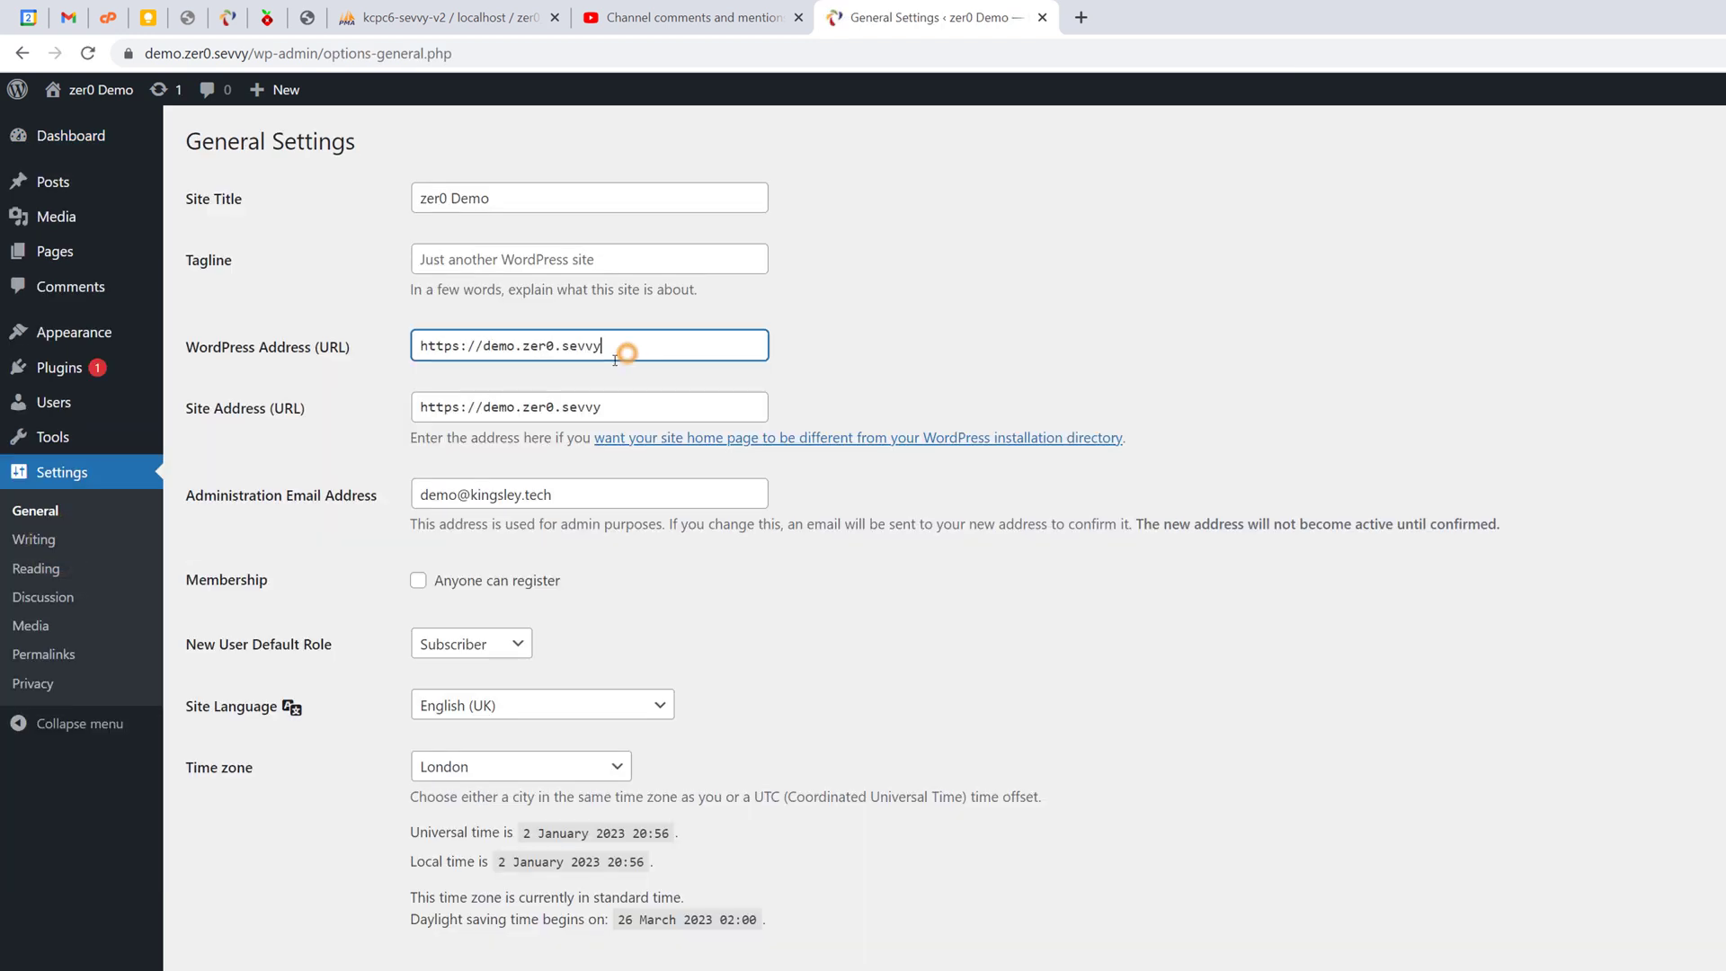
{"action": "left_click_drag", "start_coordinate": [191, 347], "coordinate": [319, 347]}
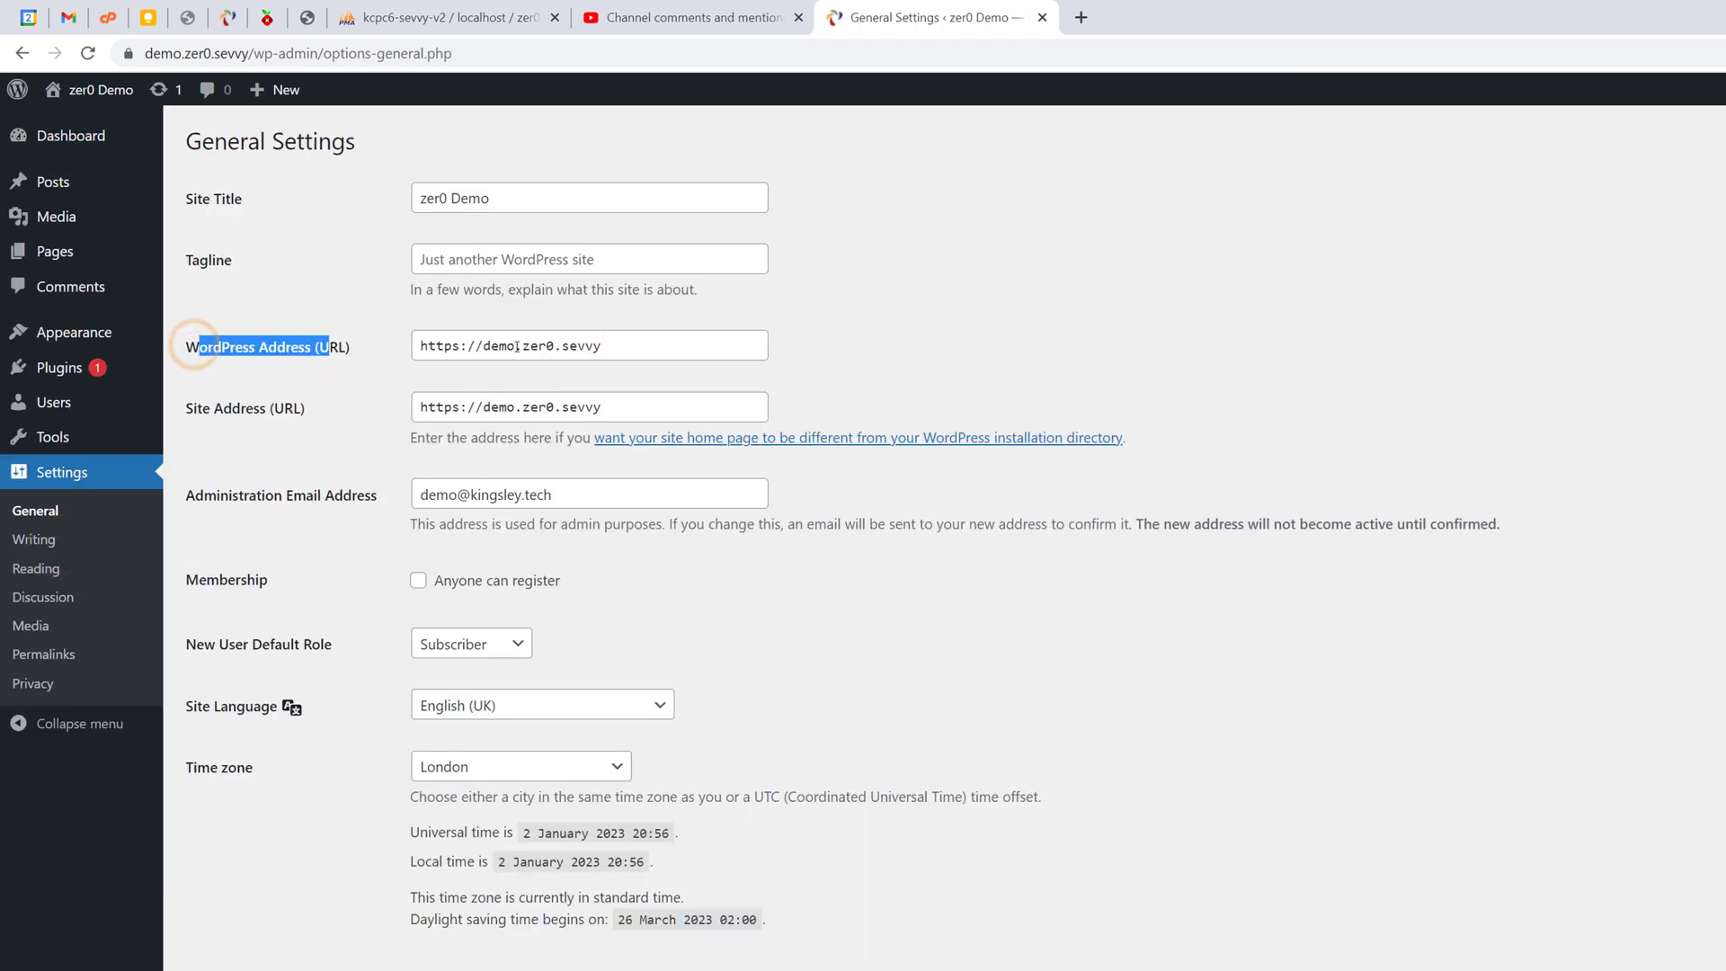
{"action": "left_click", "coordinate": [640, 349]}
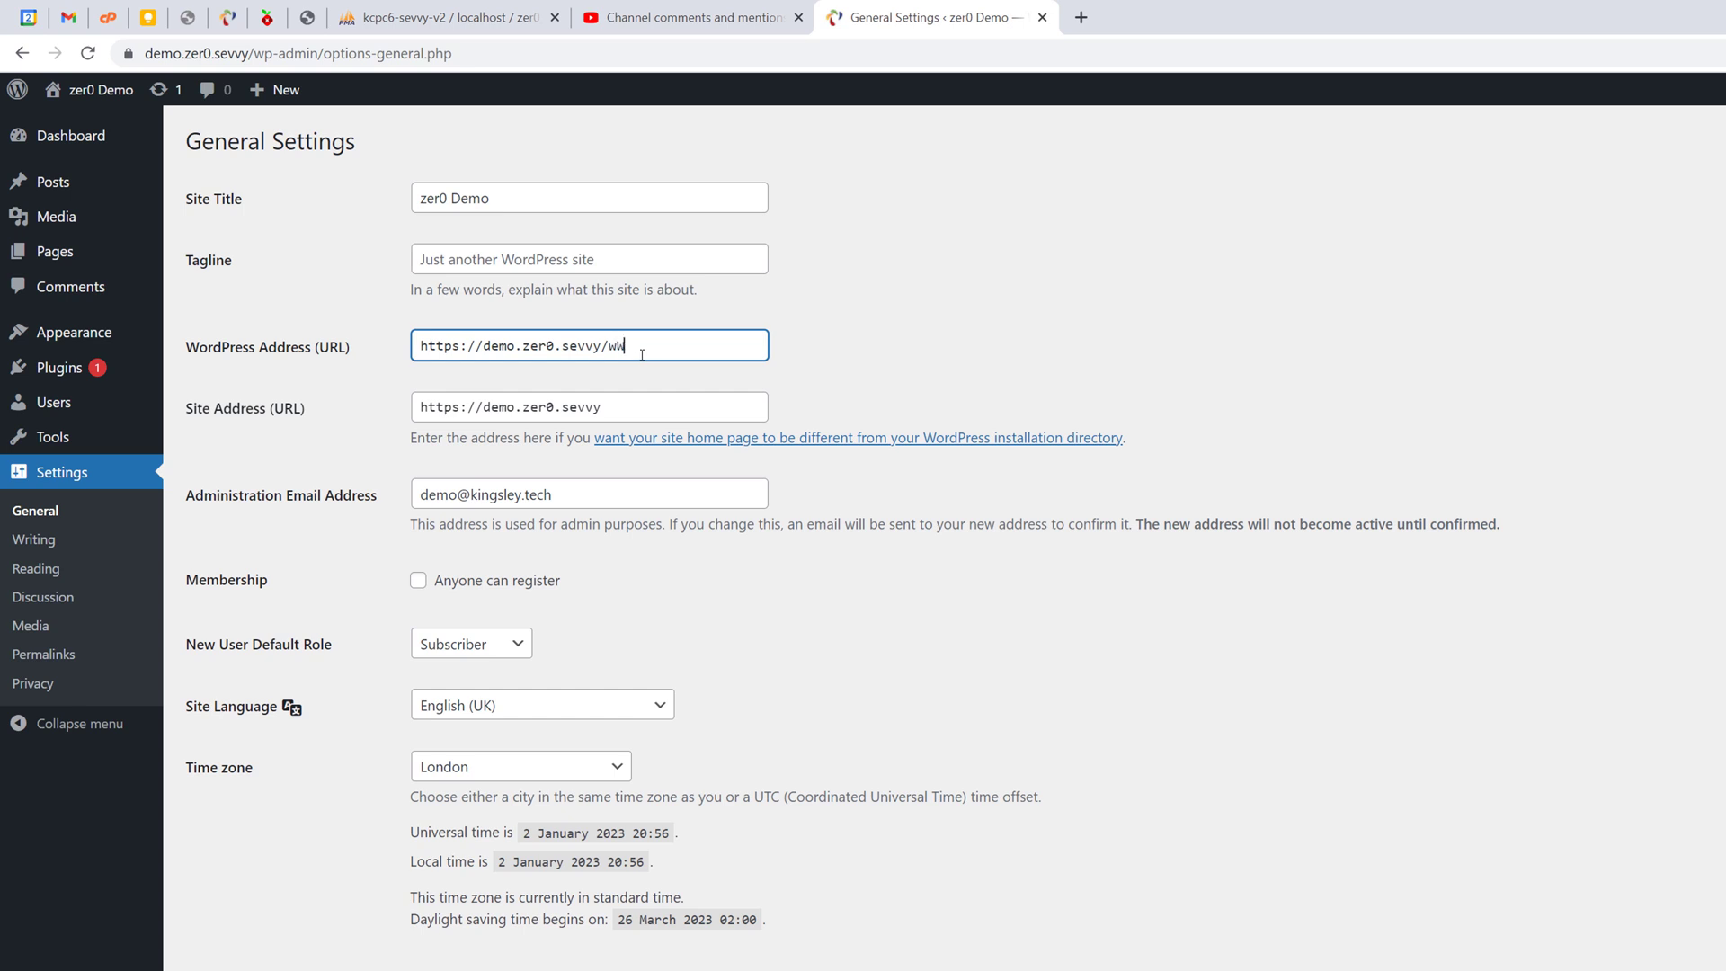
{"action": "type", "text": "/WOR"}
{"action": "type", "text": "DPRESS"}
{"action": "scroll", "coordinate": [978, 358], "scroll_direction": "down", "scroll_amount": 2}
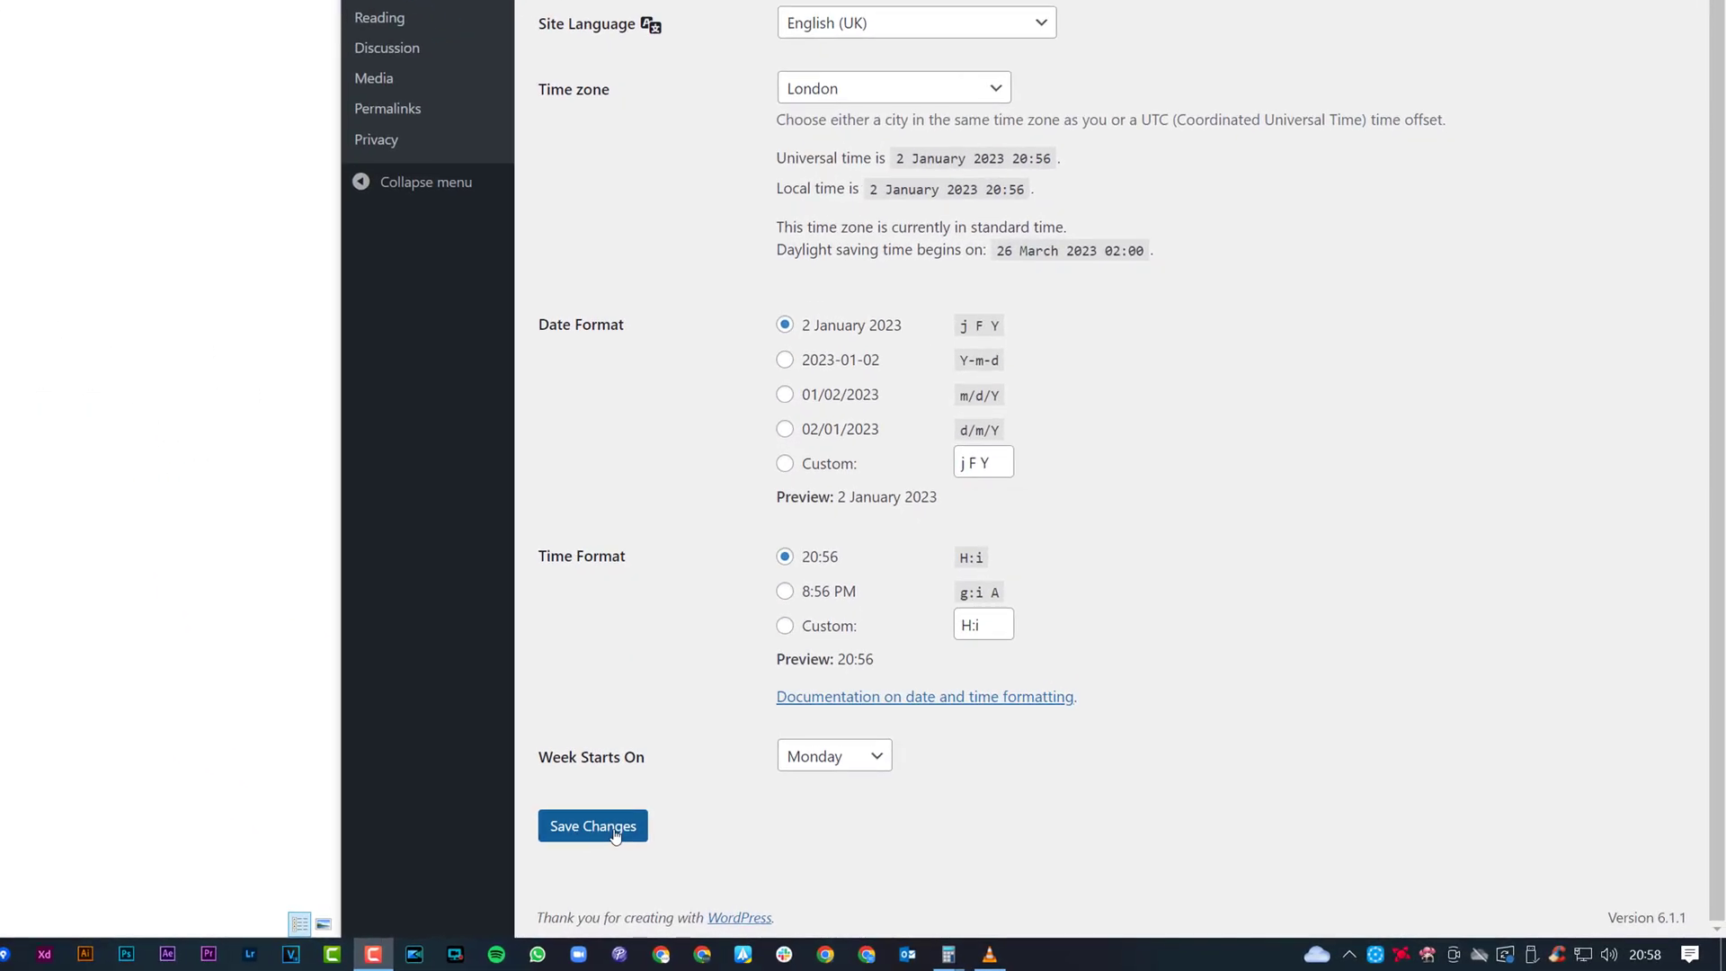
{"action": "left_click", "coordinate": [1033, 881]}
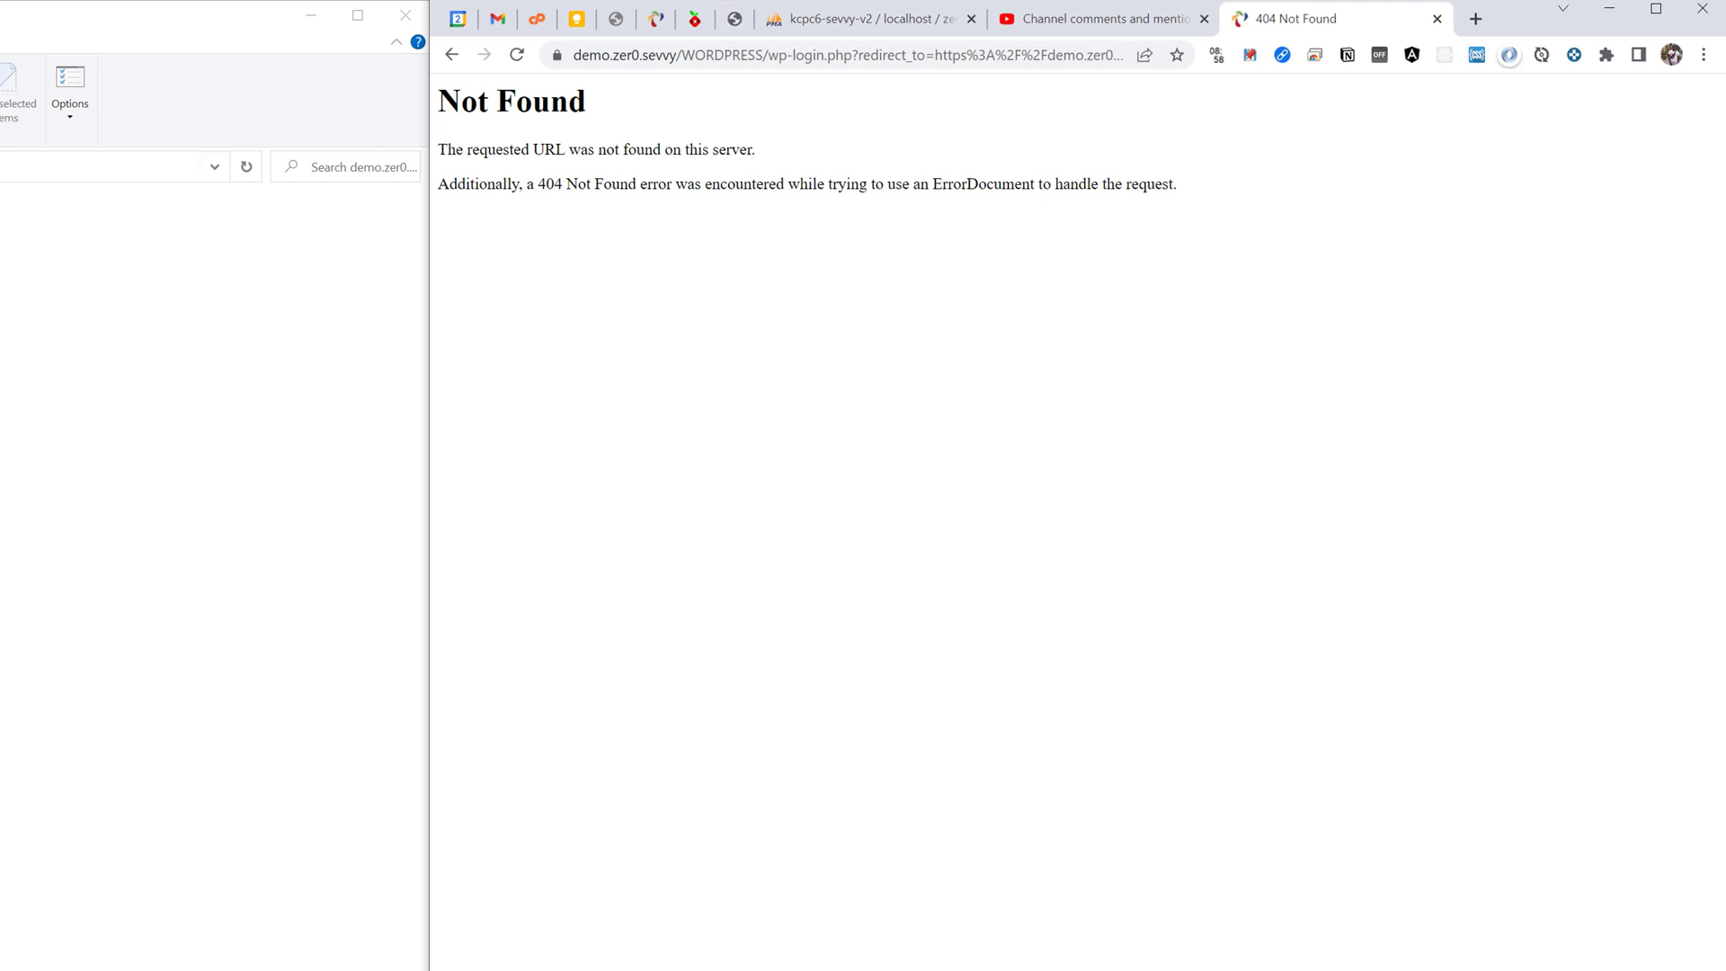
Move every root item except WORDPRESS into the WORDPRESS folder
{"action": "left_click_drag", "start_coordinate": [76, 555], "coordinate": [67, 158]}
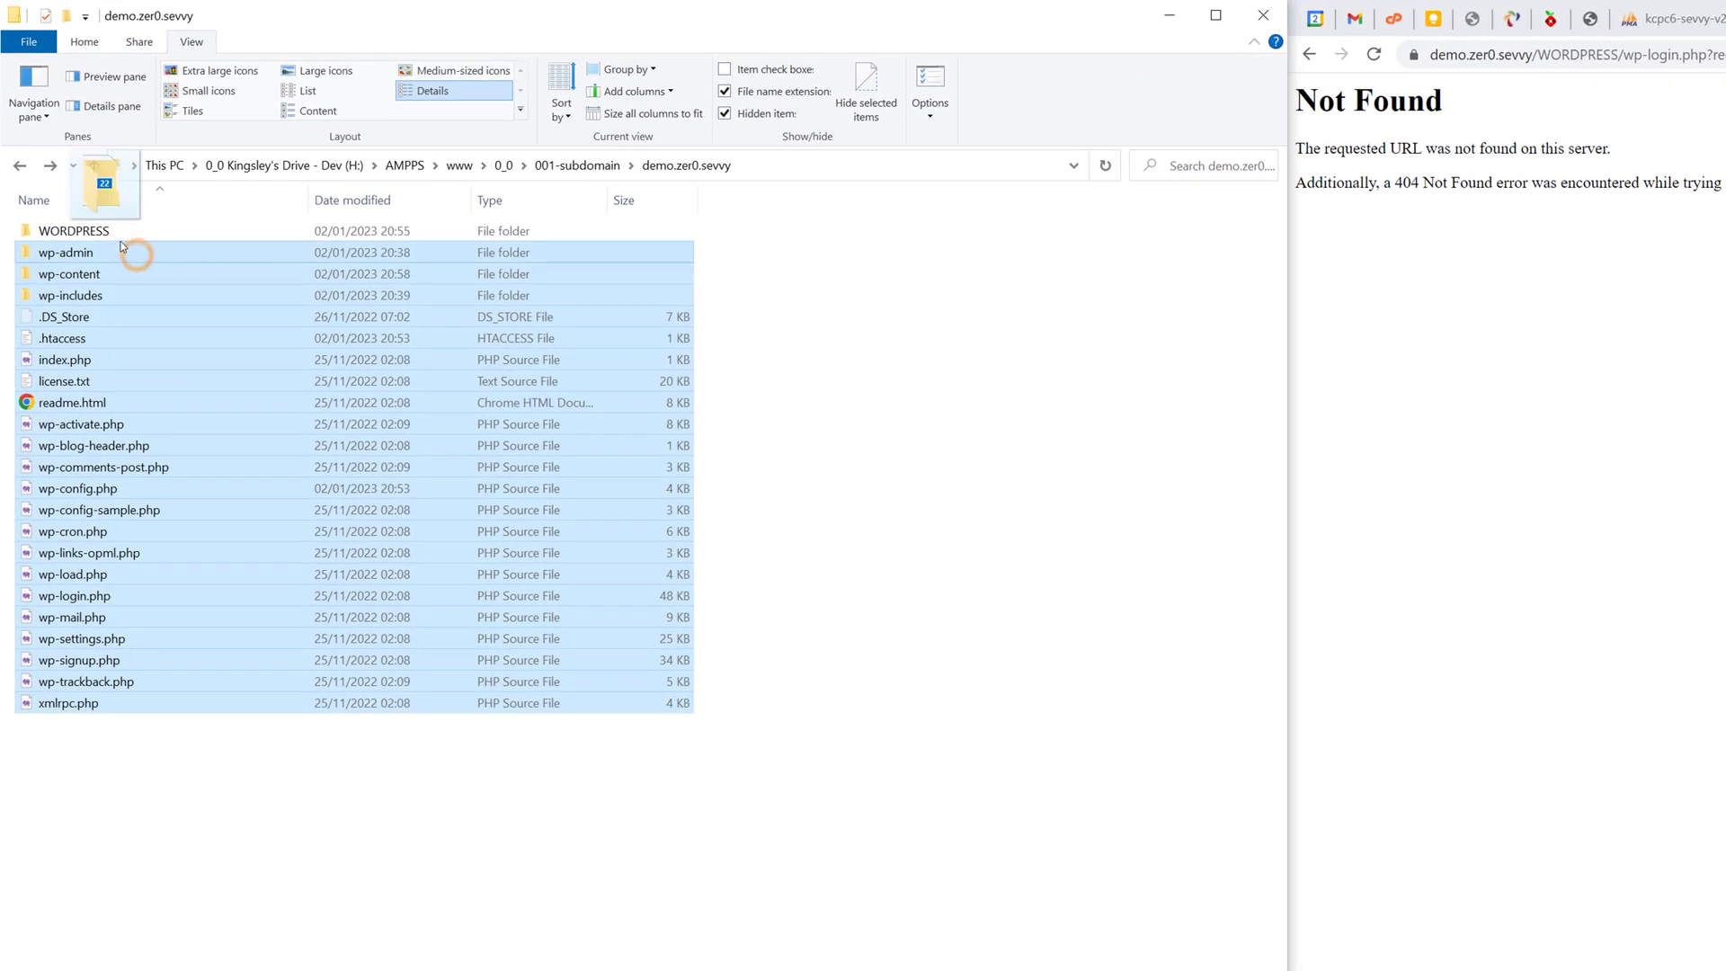
{"action": "left_click_drag", "start_coordinate": [99, 231], "coordinate": [90, 229]}
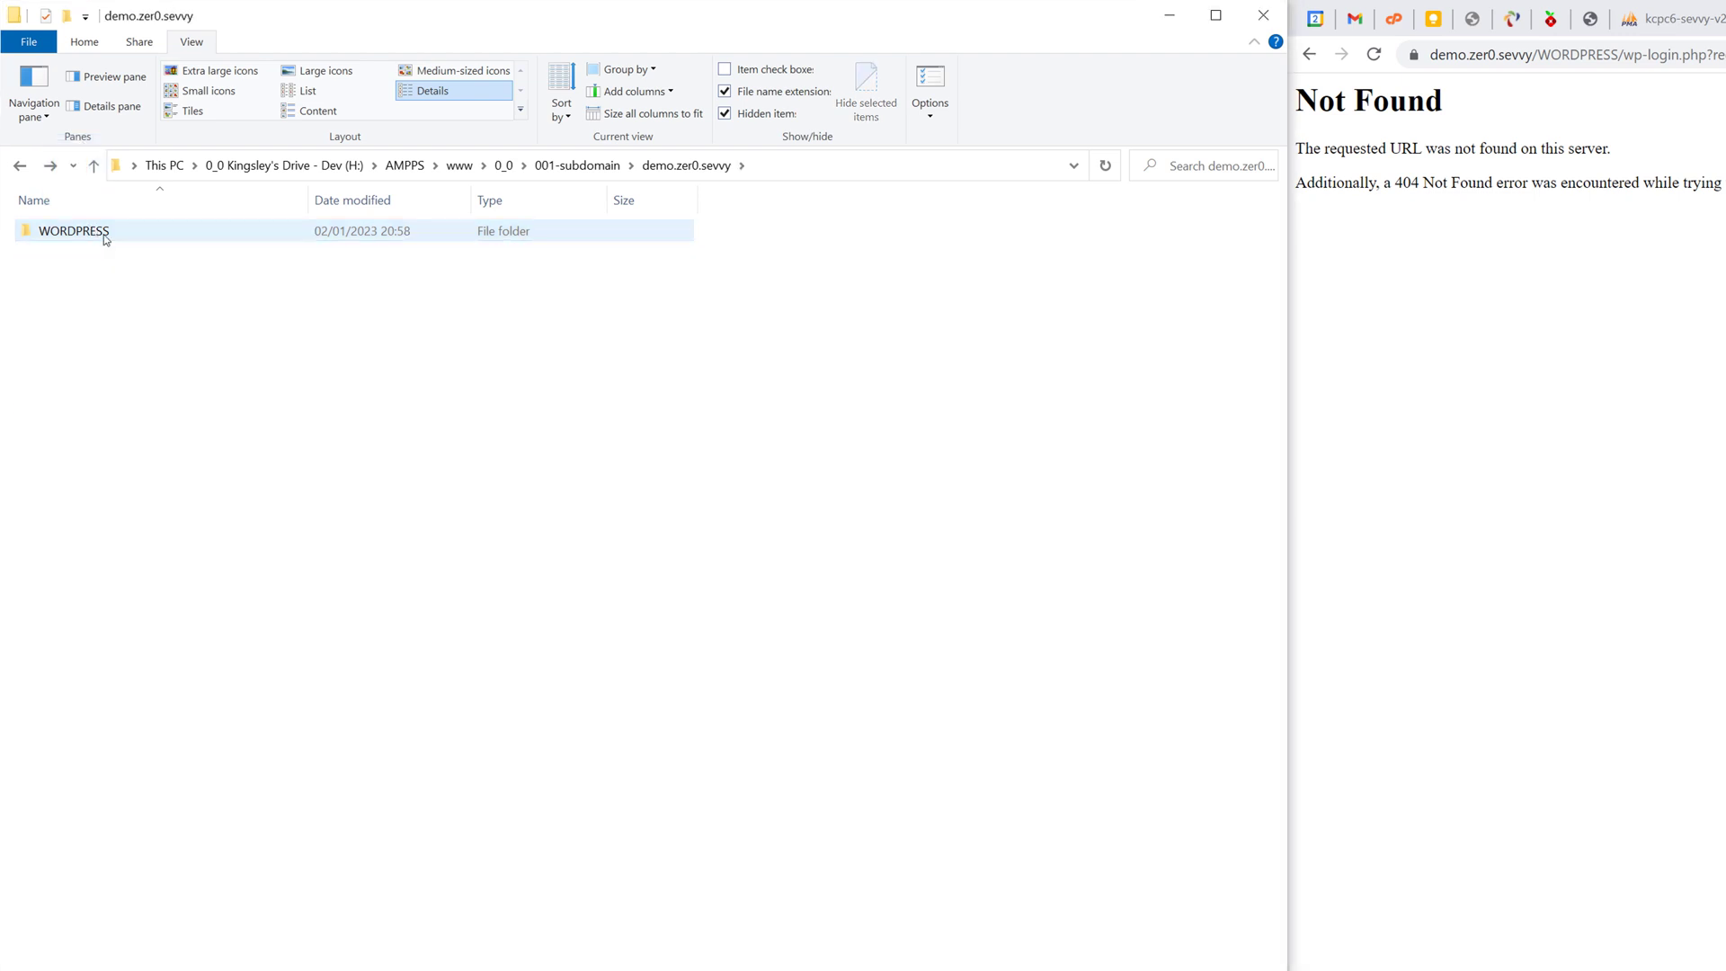
{"action": "double_click", "coordinate": [101, 231]}
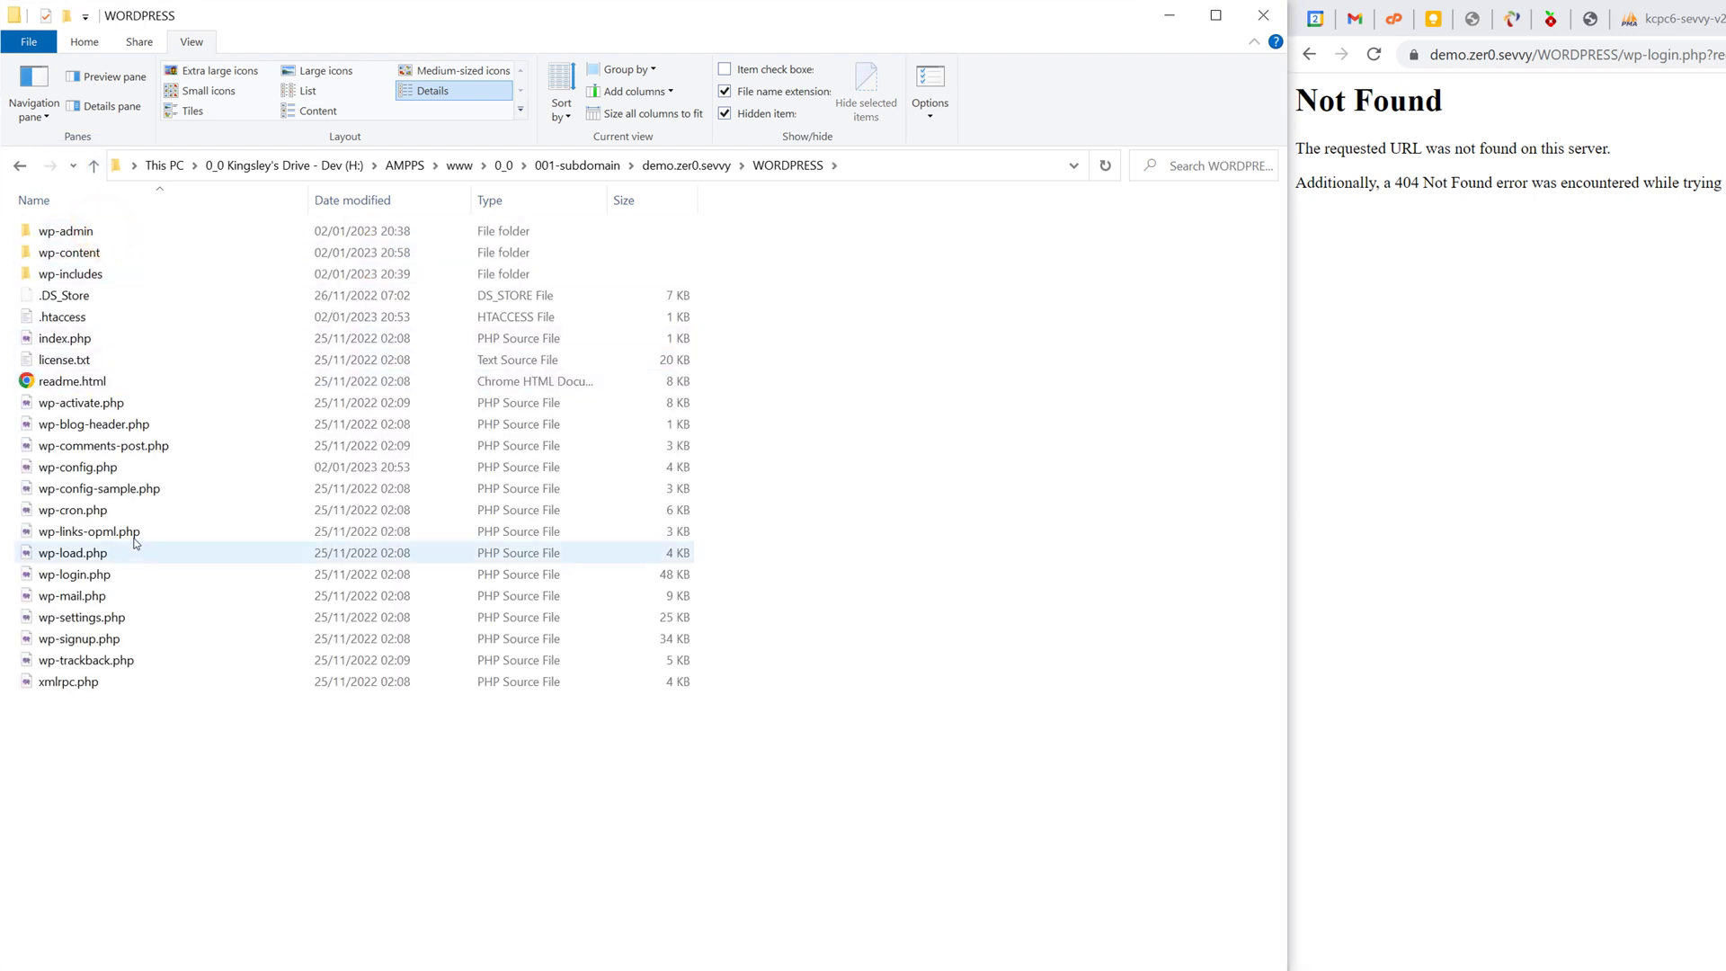
Copy index.php from WORDPRESS back into the demo.zer0.sevvy root
{"action": "left_click", "coordinate": [64, 342]}
{"action": "key", "text": "ctrl+c"}
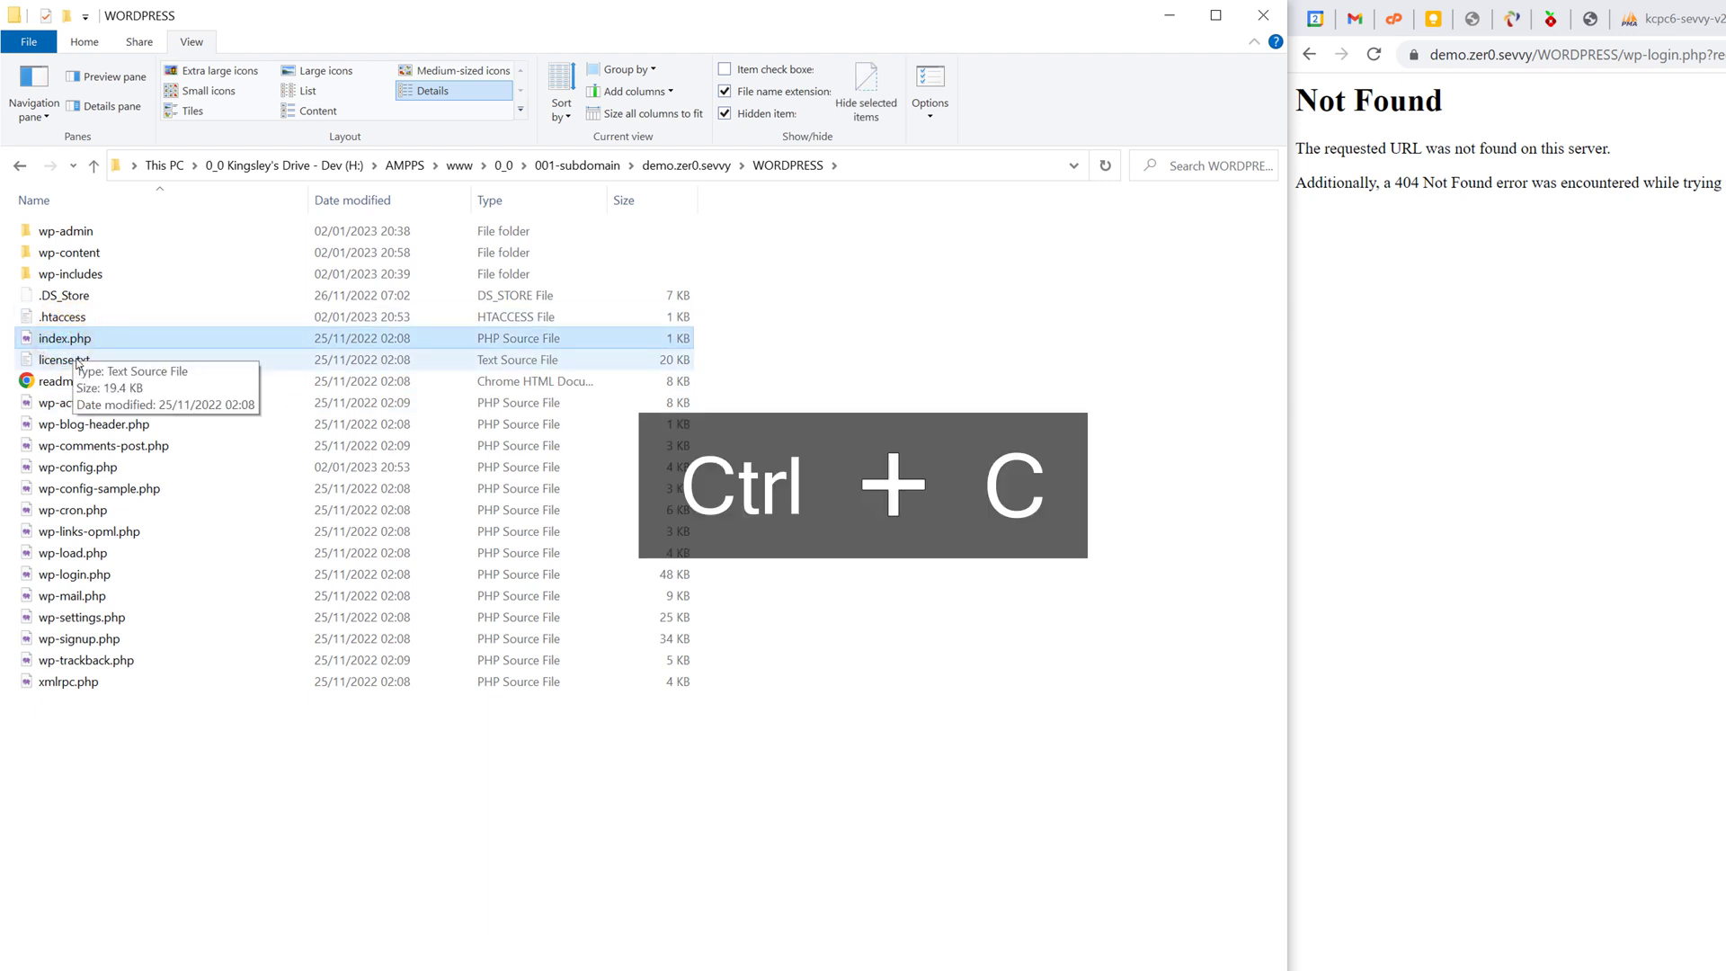
{"action": "left_click", "coordinate": [90, 318], "text": "ctrl"}
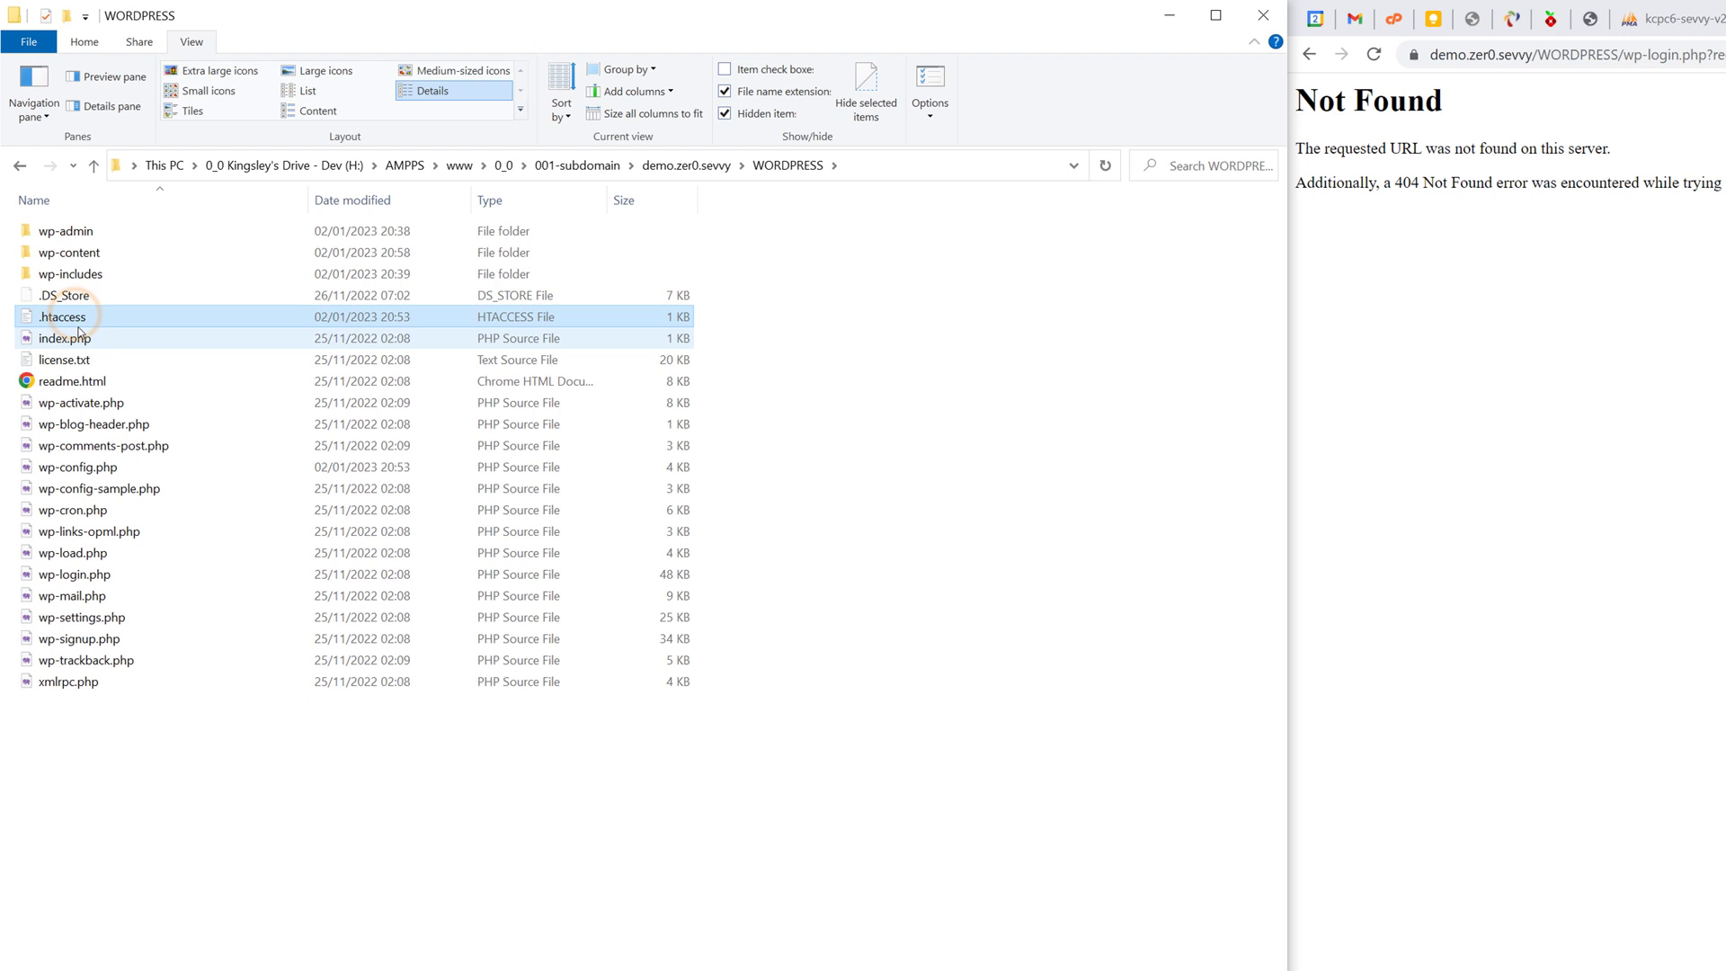
{"action": "left_click", "coordinate": [126, 320]}
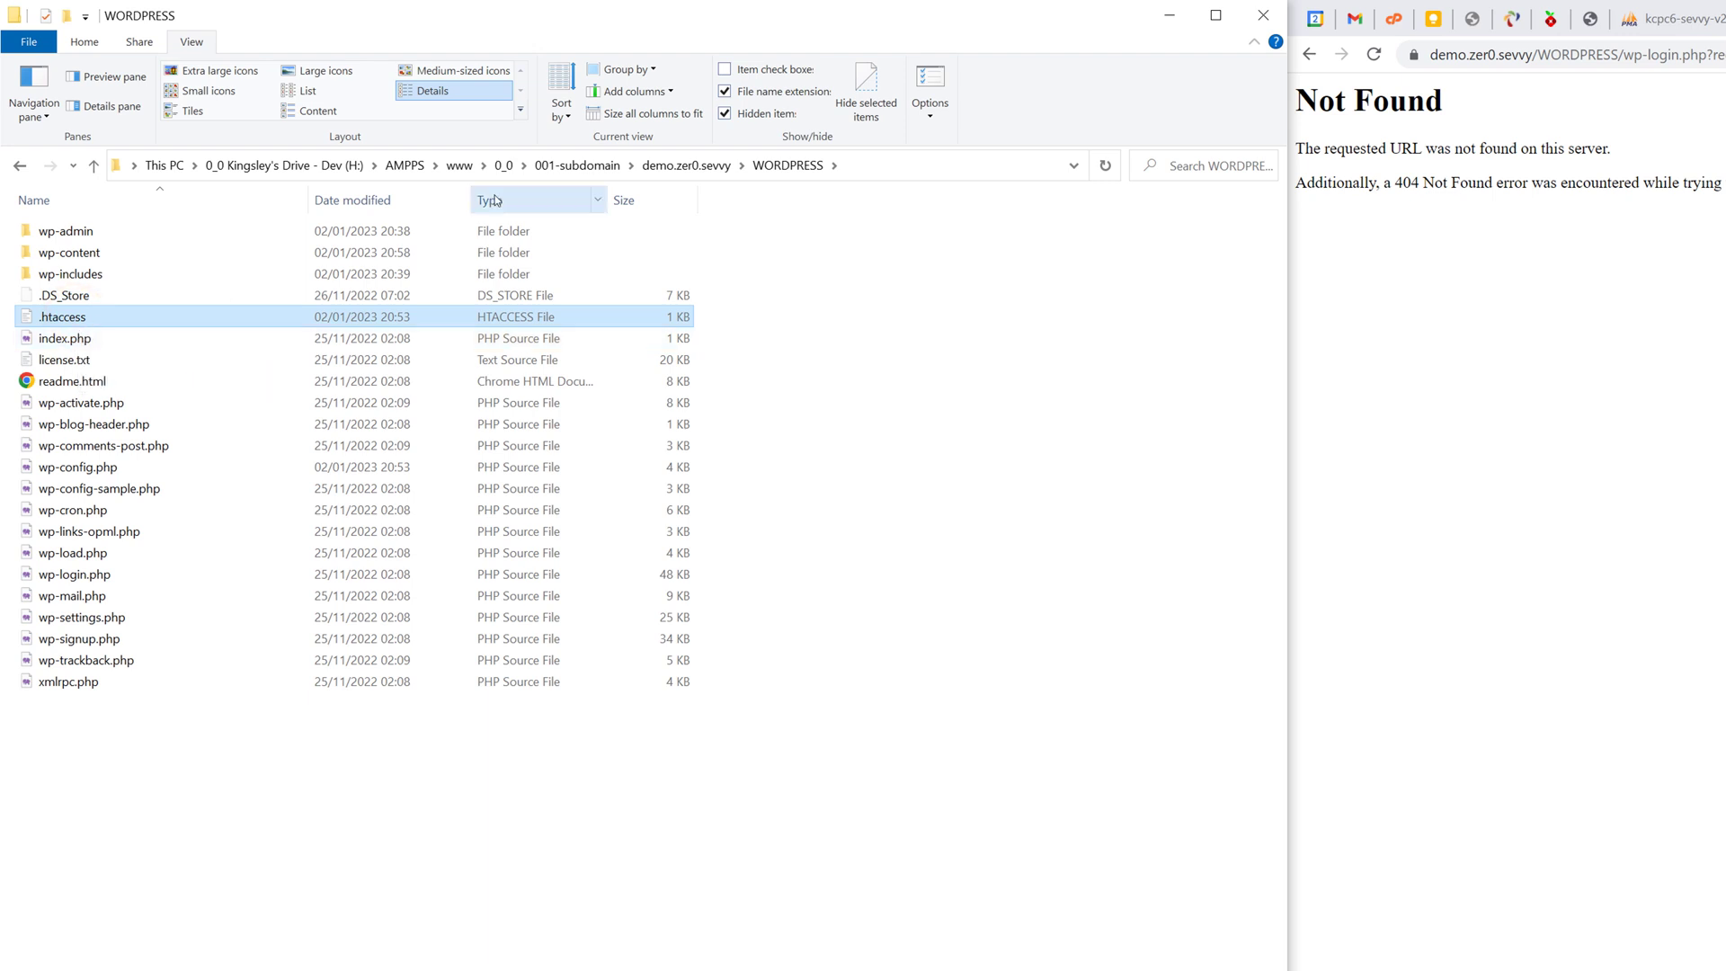
{"action": "left_click", "coordinate": [681, 167]}
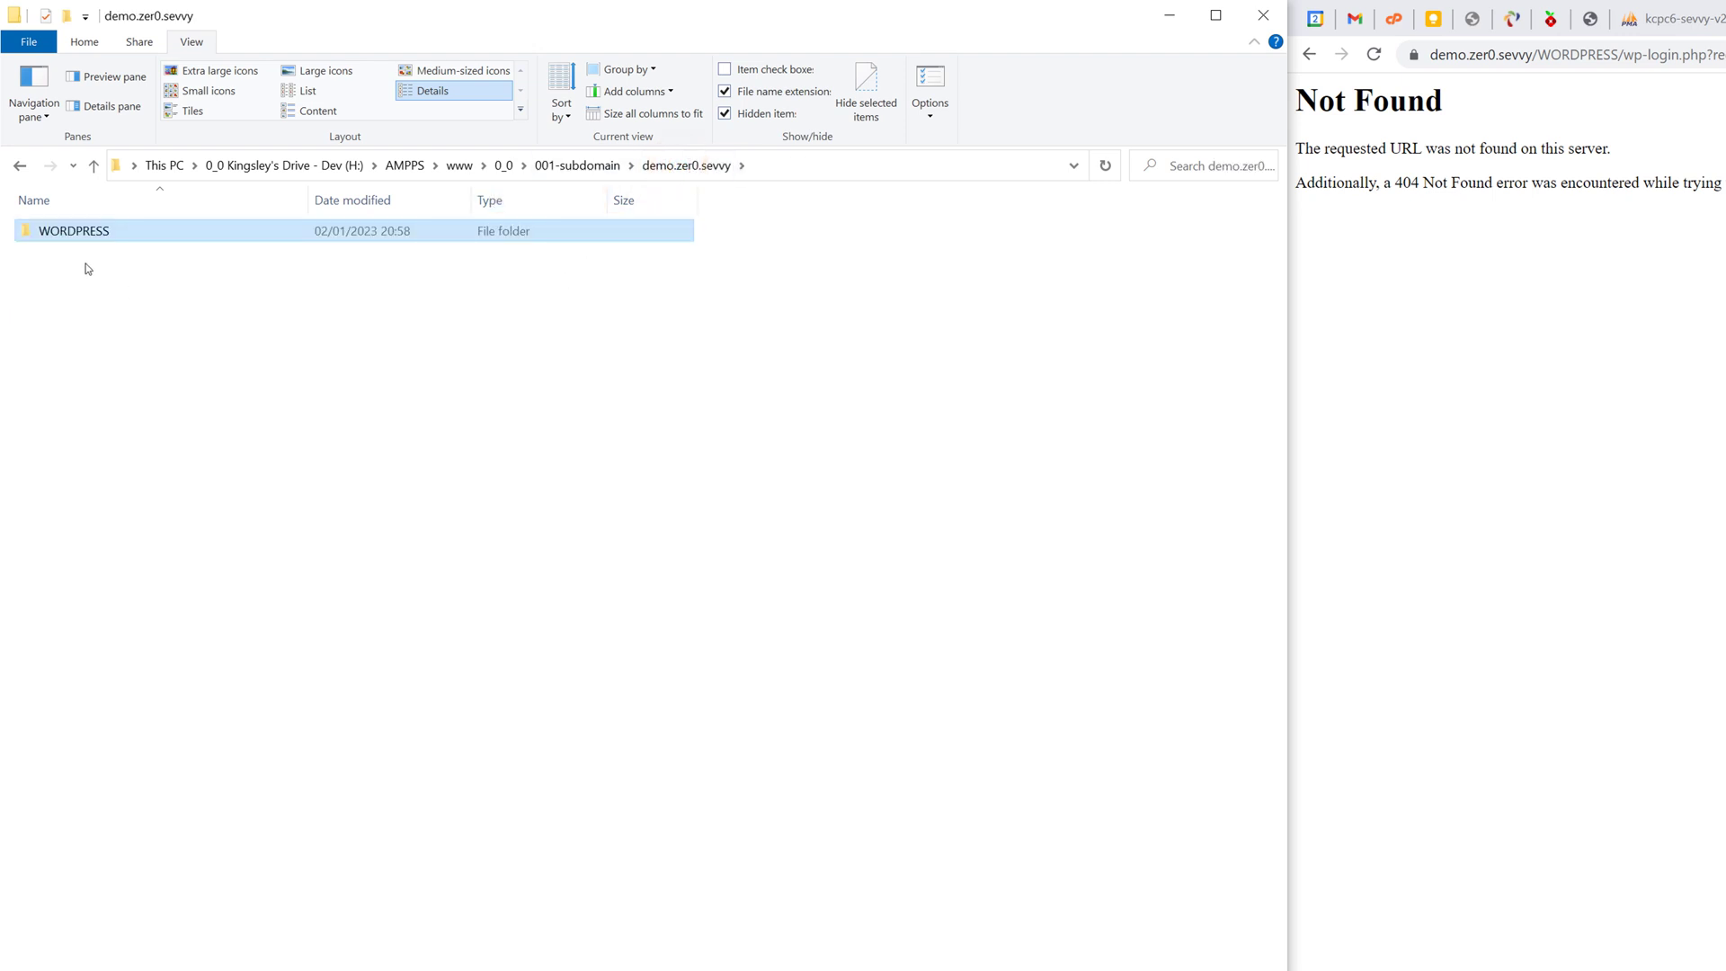
{"action": "key", "text": "ctrl+v"}
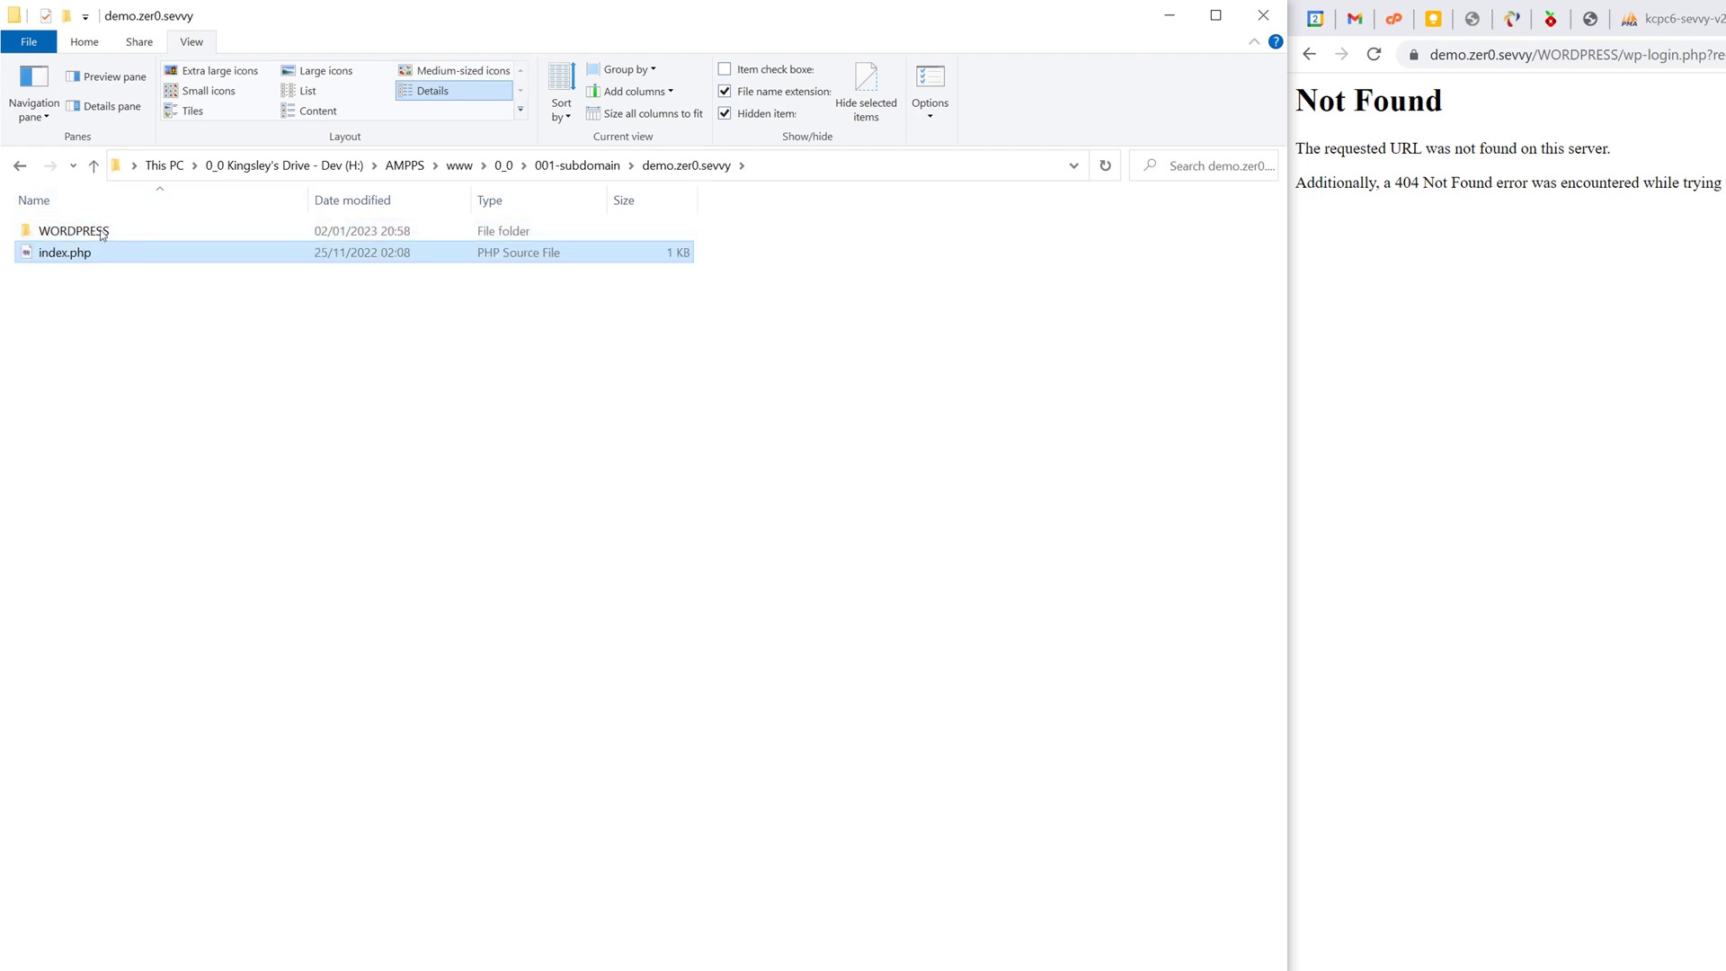
{"action": "left_click", "coordinate": [81, 252]}
Change the root index.php require path to '/WORDPRESS/wp-blog-header.php' and save the file
{"action": "double_click", "coordinate": [81, 253]}
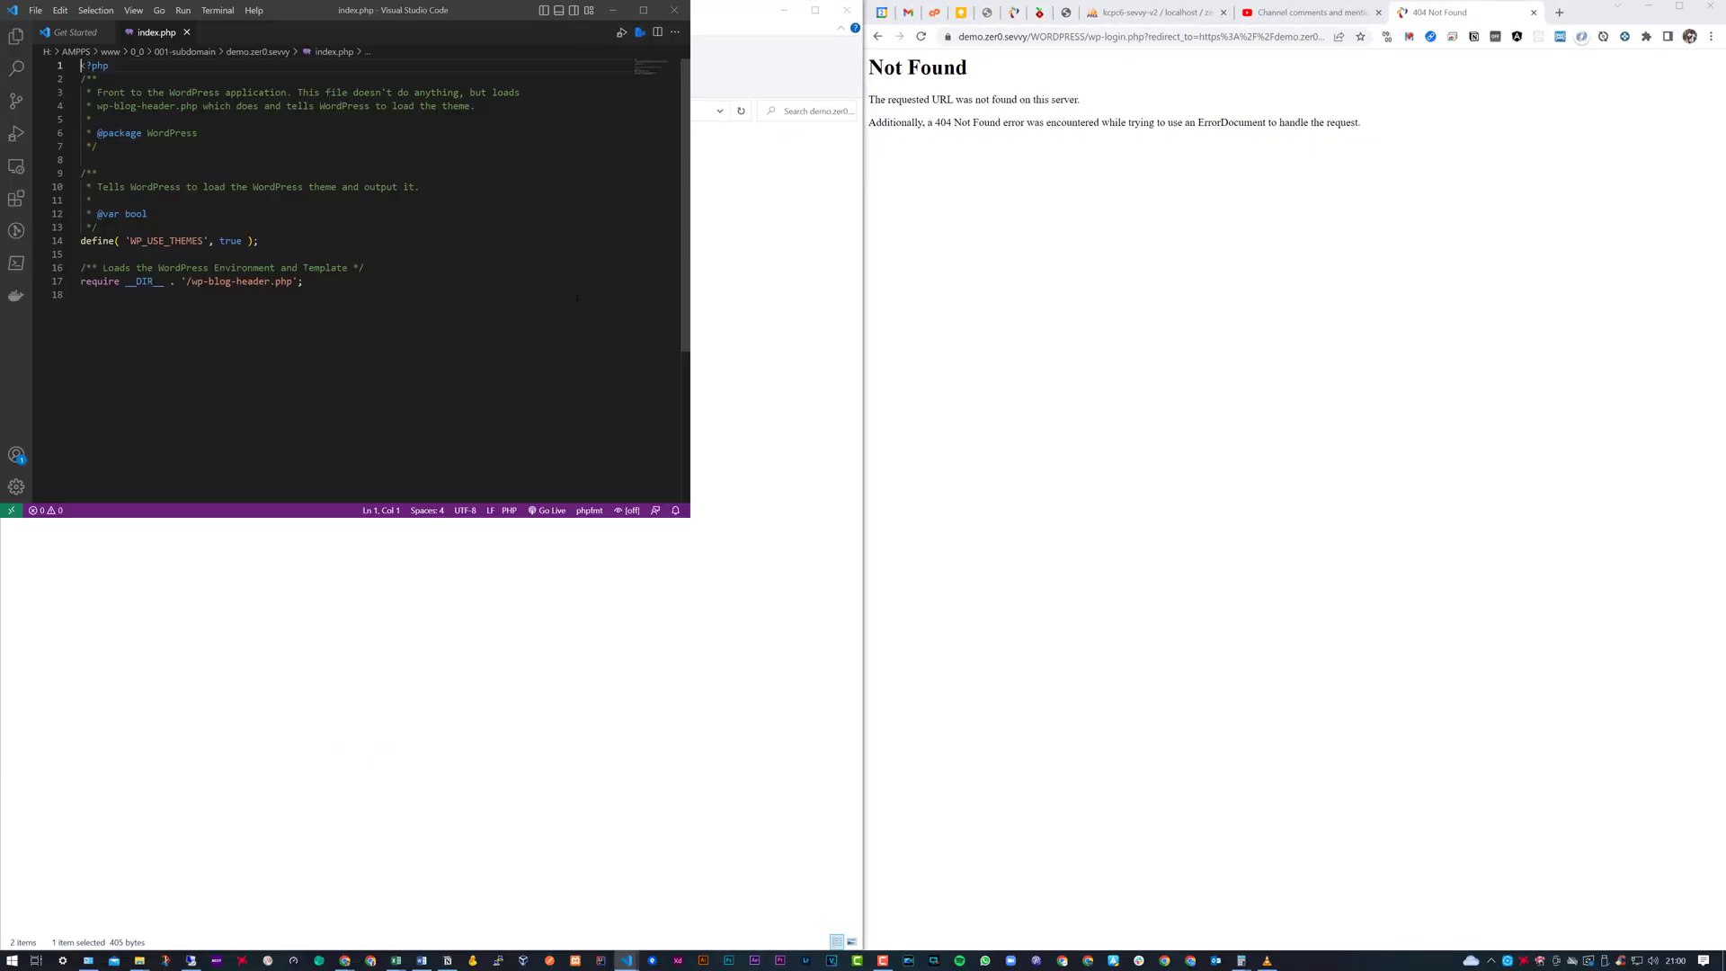
{"action": "left_click", "coordinate": [233, 305]}
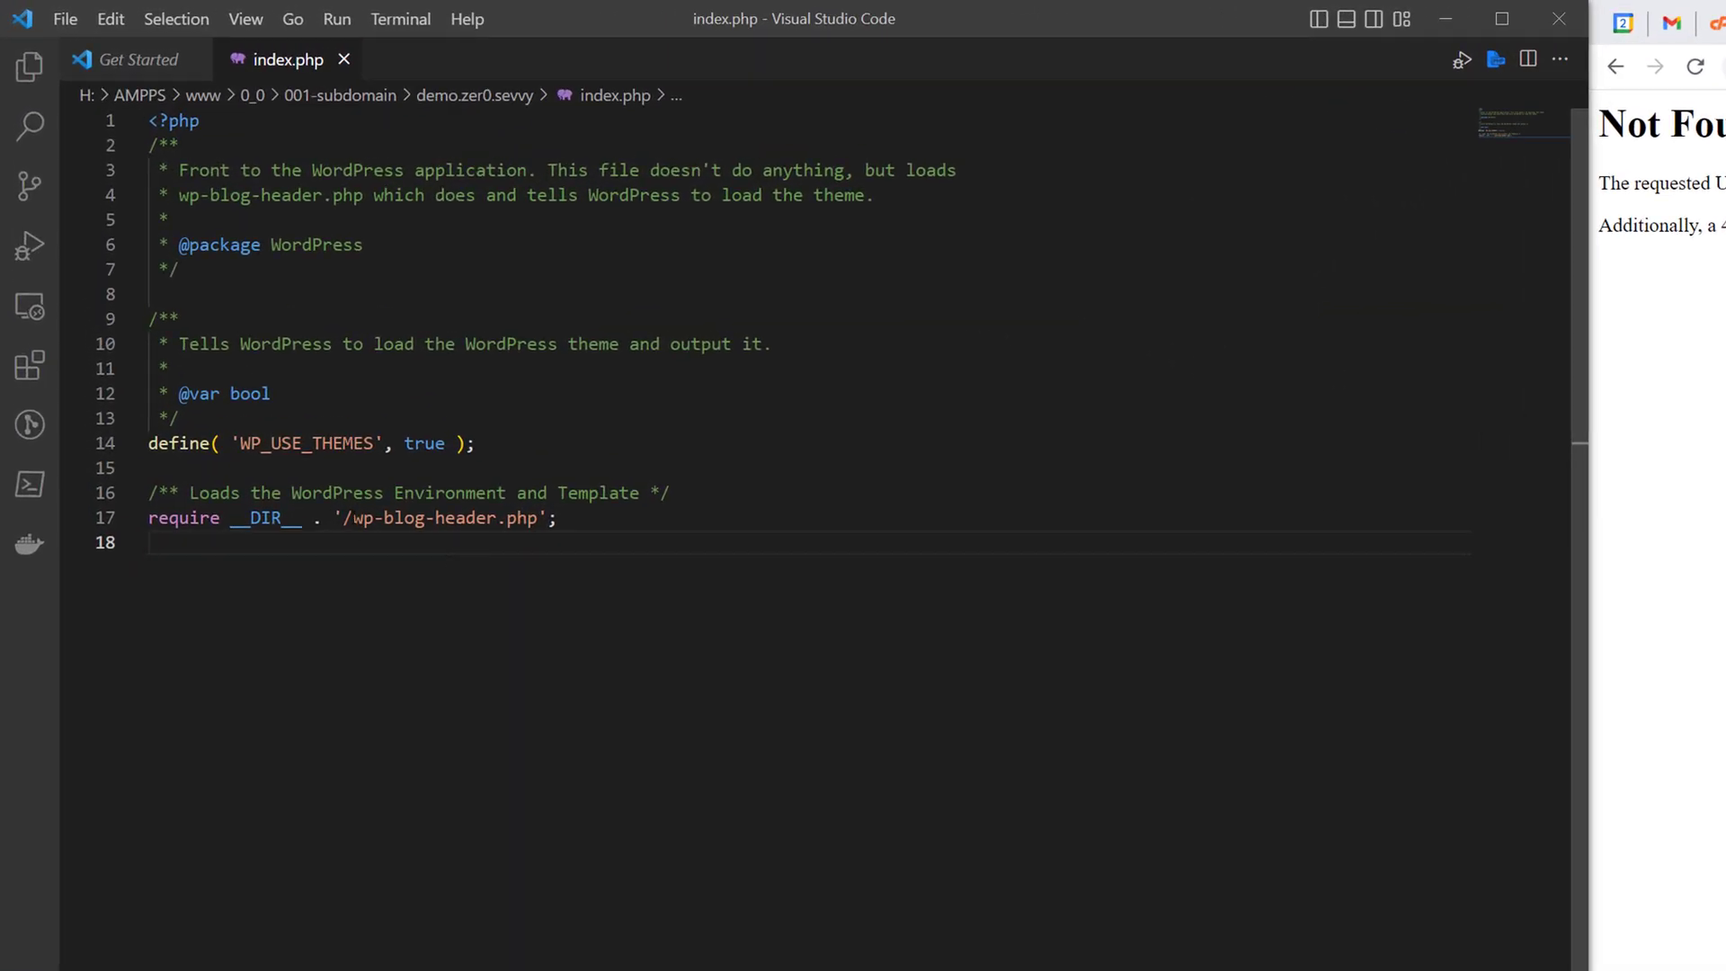
{"action": "triple_click", "coordinate": [348, 518]}
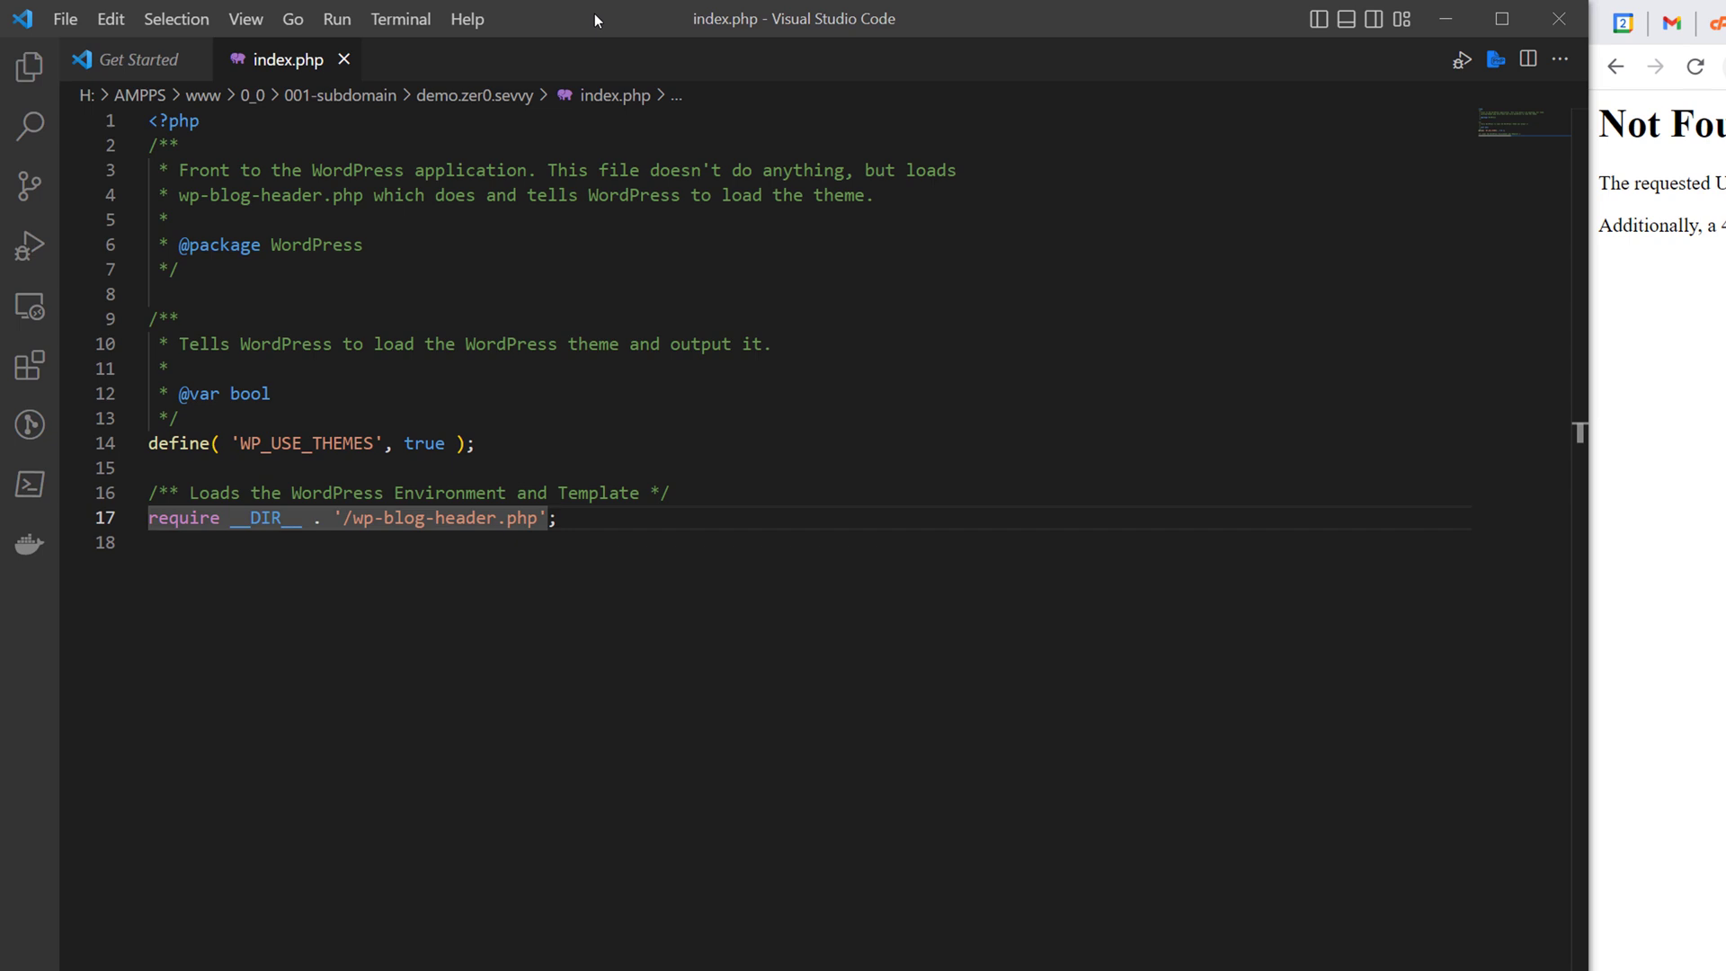
{"action": "type", "text": "wo"}
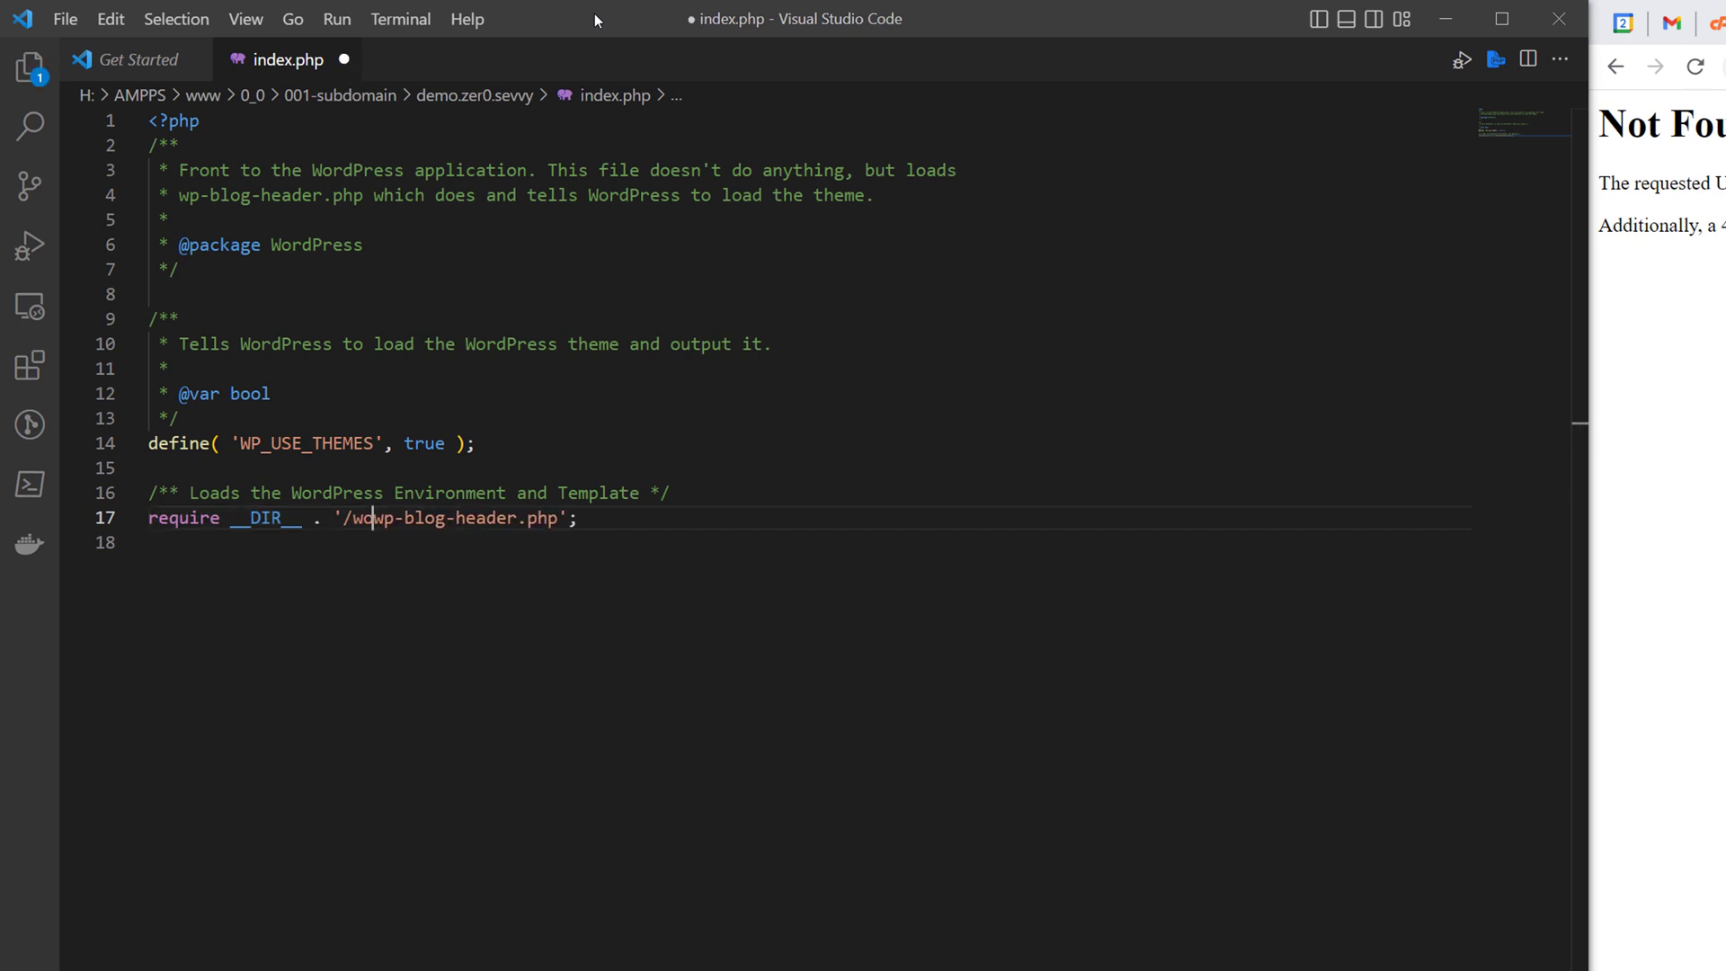
{"action": "key", "text": "BackSpace"}
{"action": "key", "text": "BackSpace"}
{"action": "type", "text": "WORDPRESS"}
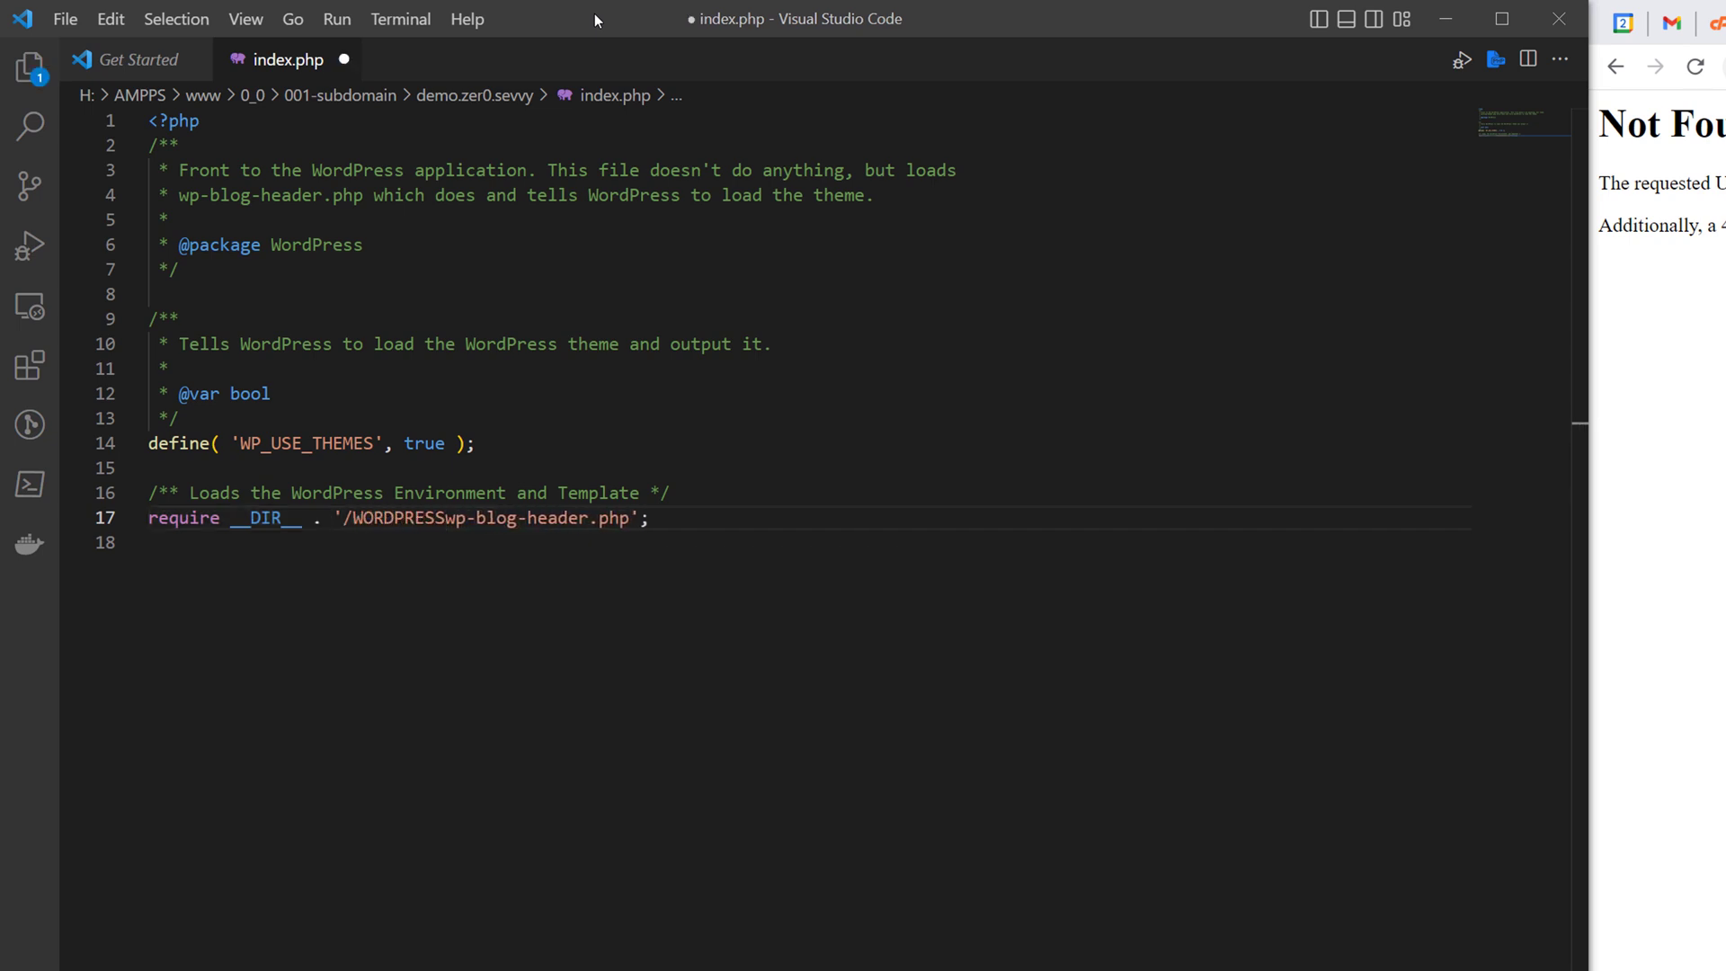
{"action": "type", "text": "/"}
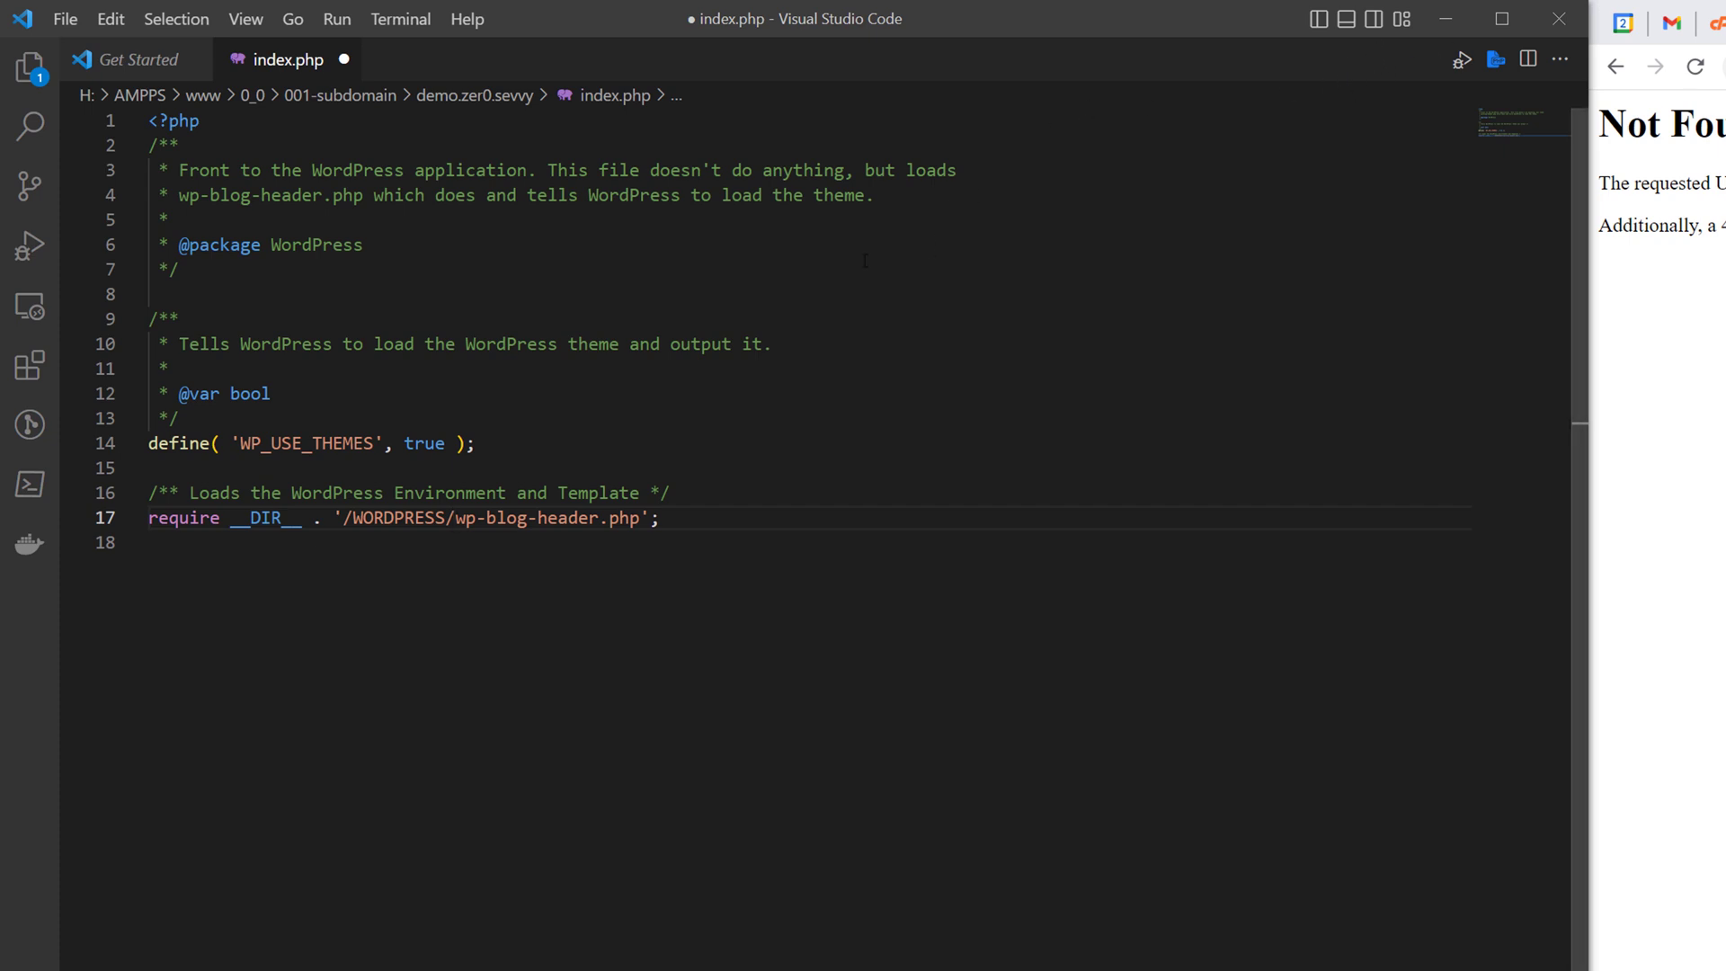
{"action": "key", "text": "ctrl+s"}
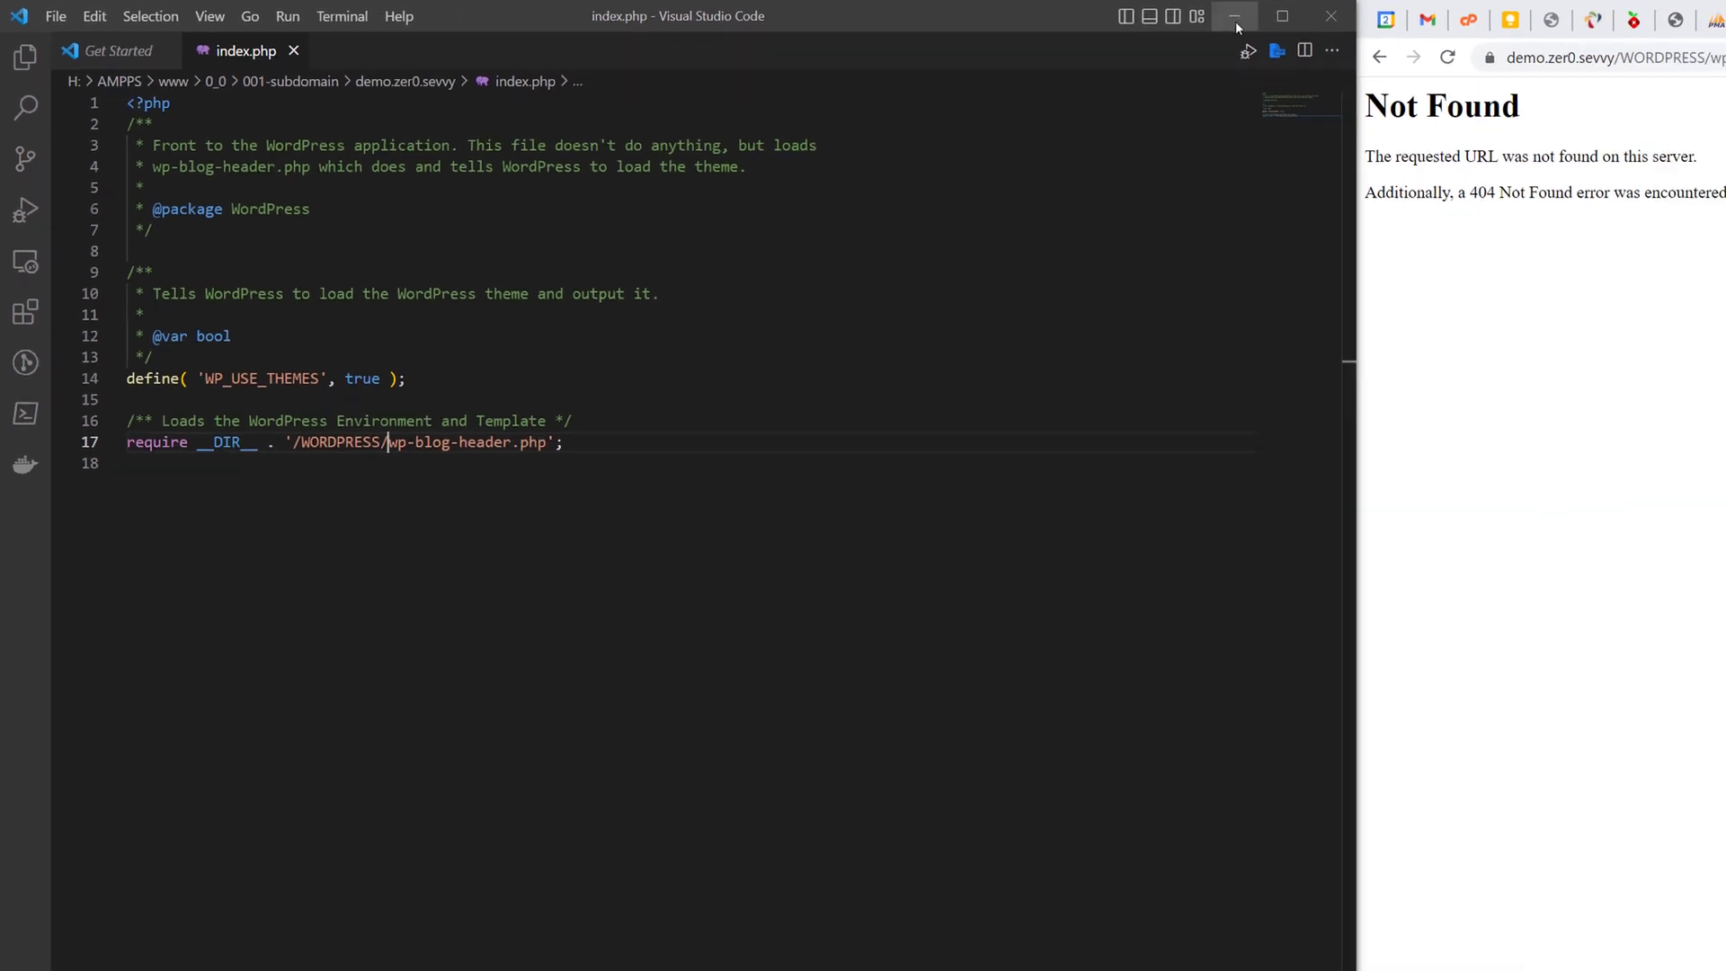
Reload the 404 page and trim the address back to the domain's admin path
{"action": "left_click", "coordinate": [1719, 223]}
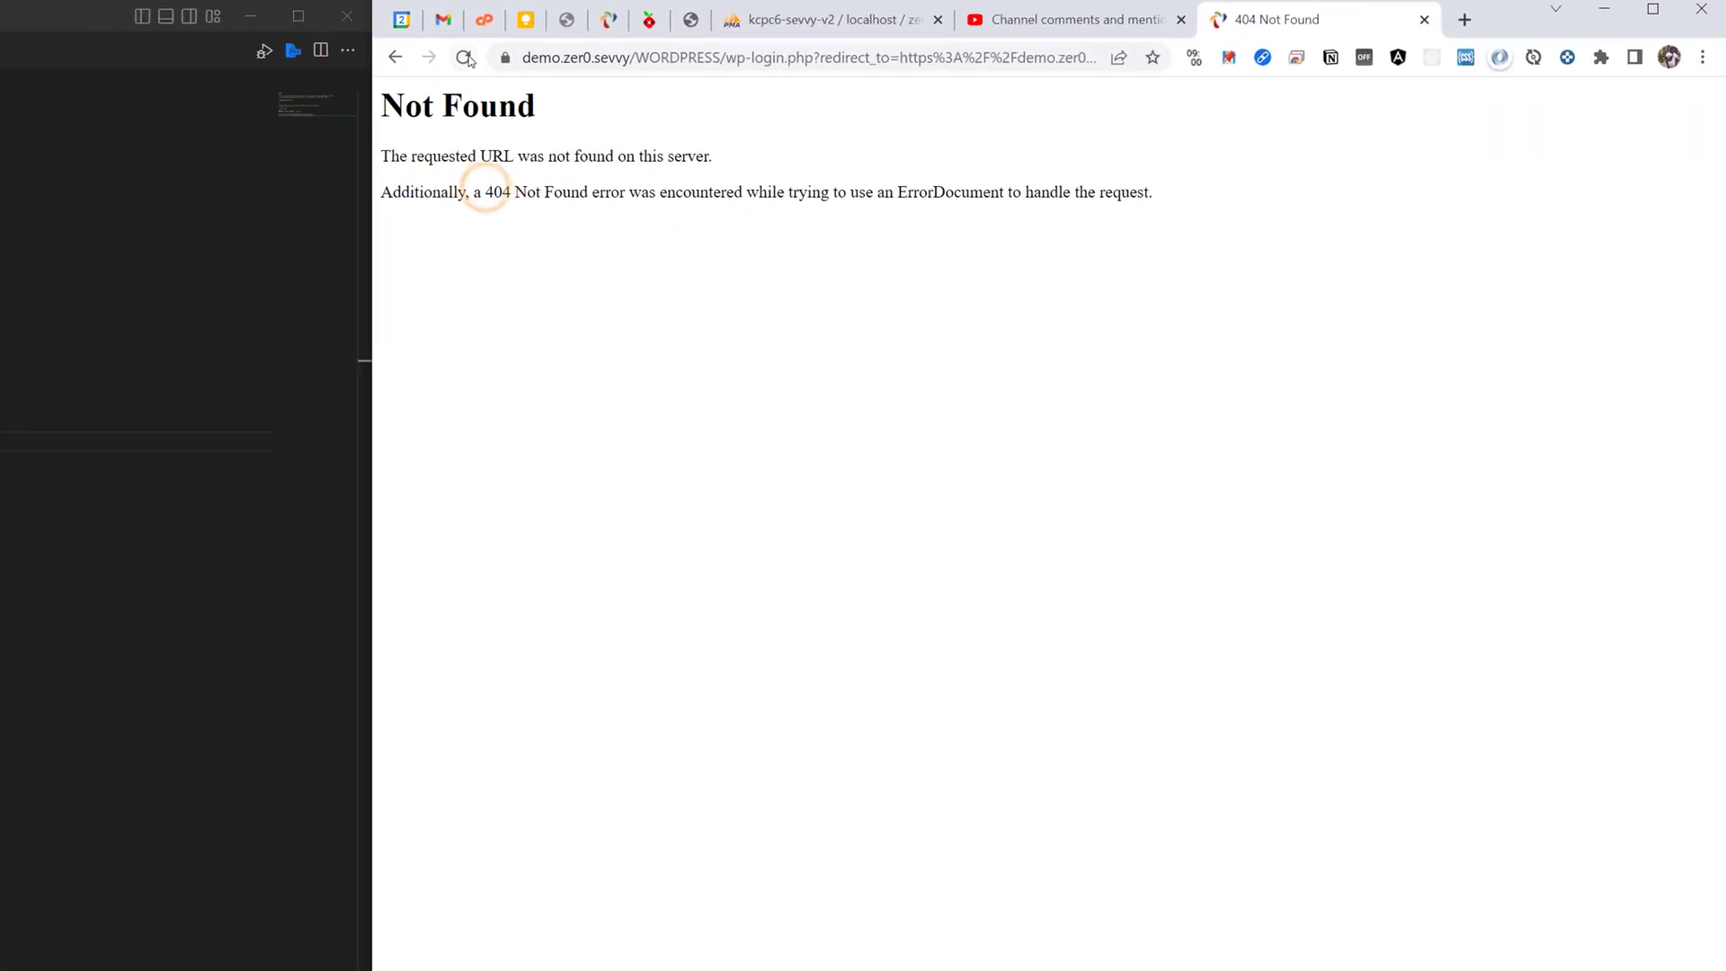
{"action": "left_click", "coordinate": [809, 41]}
{"action": "left_click", "coordinate": [969, 43]}
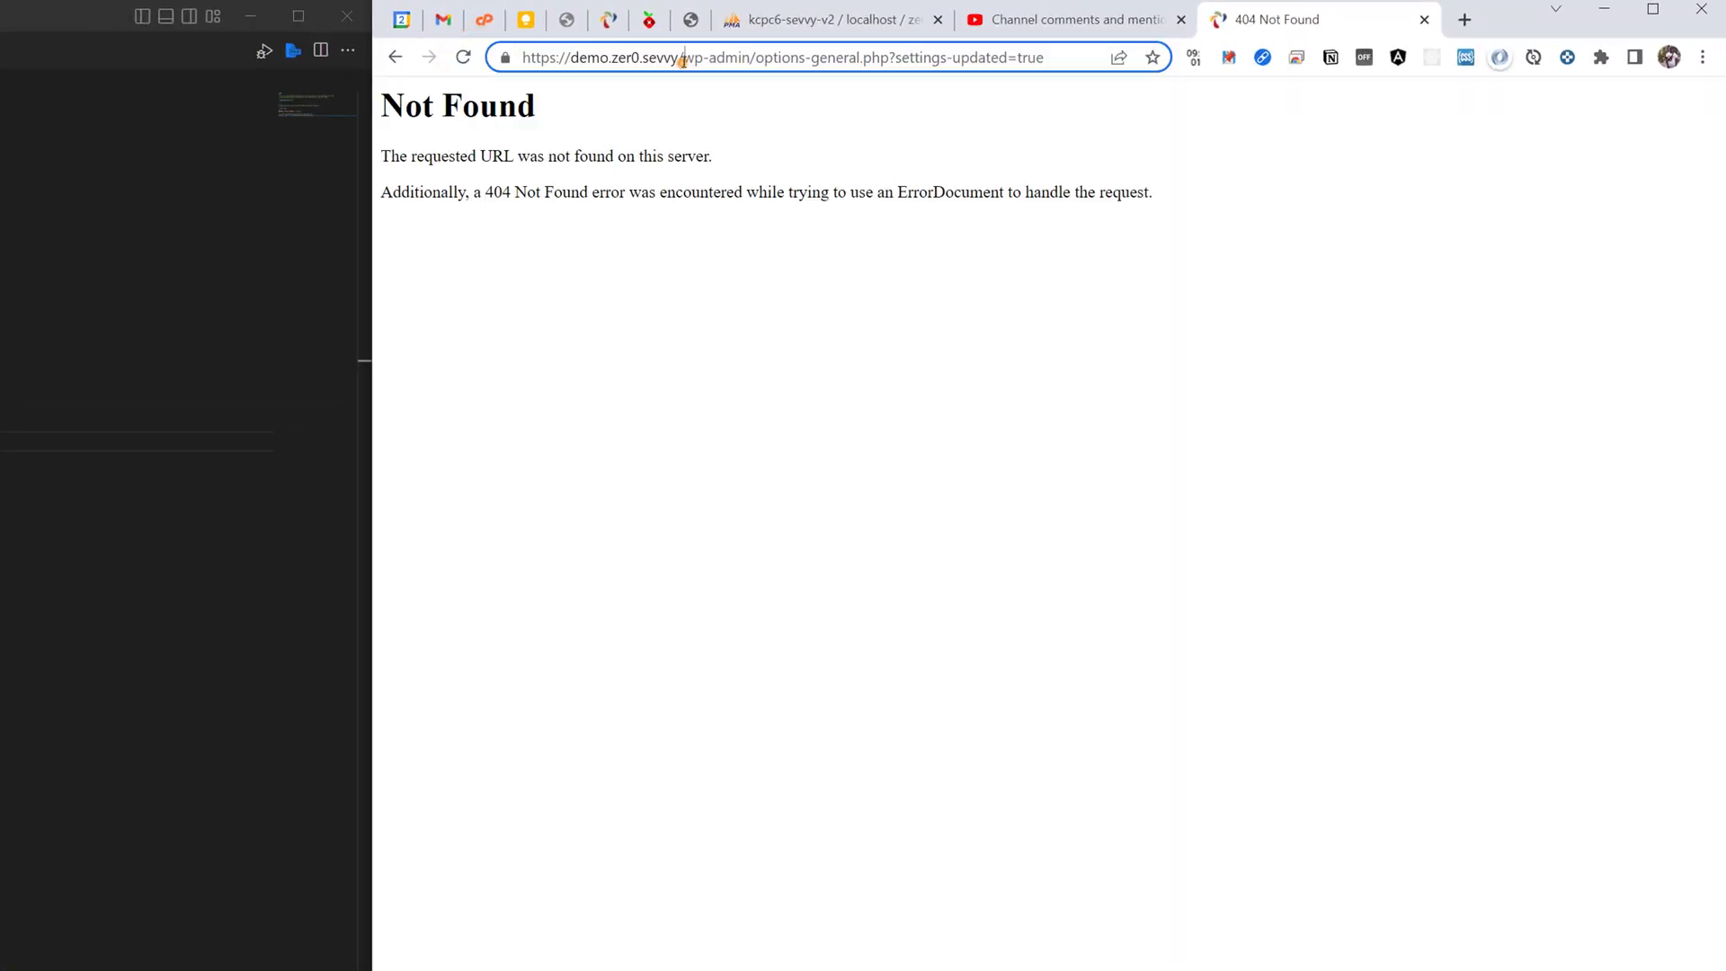
{"action": "left_click_drag", "start_coordinate": [682, 61], "coordinate": [1052, 59]}
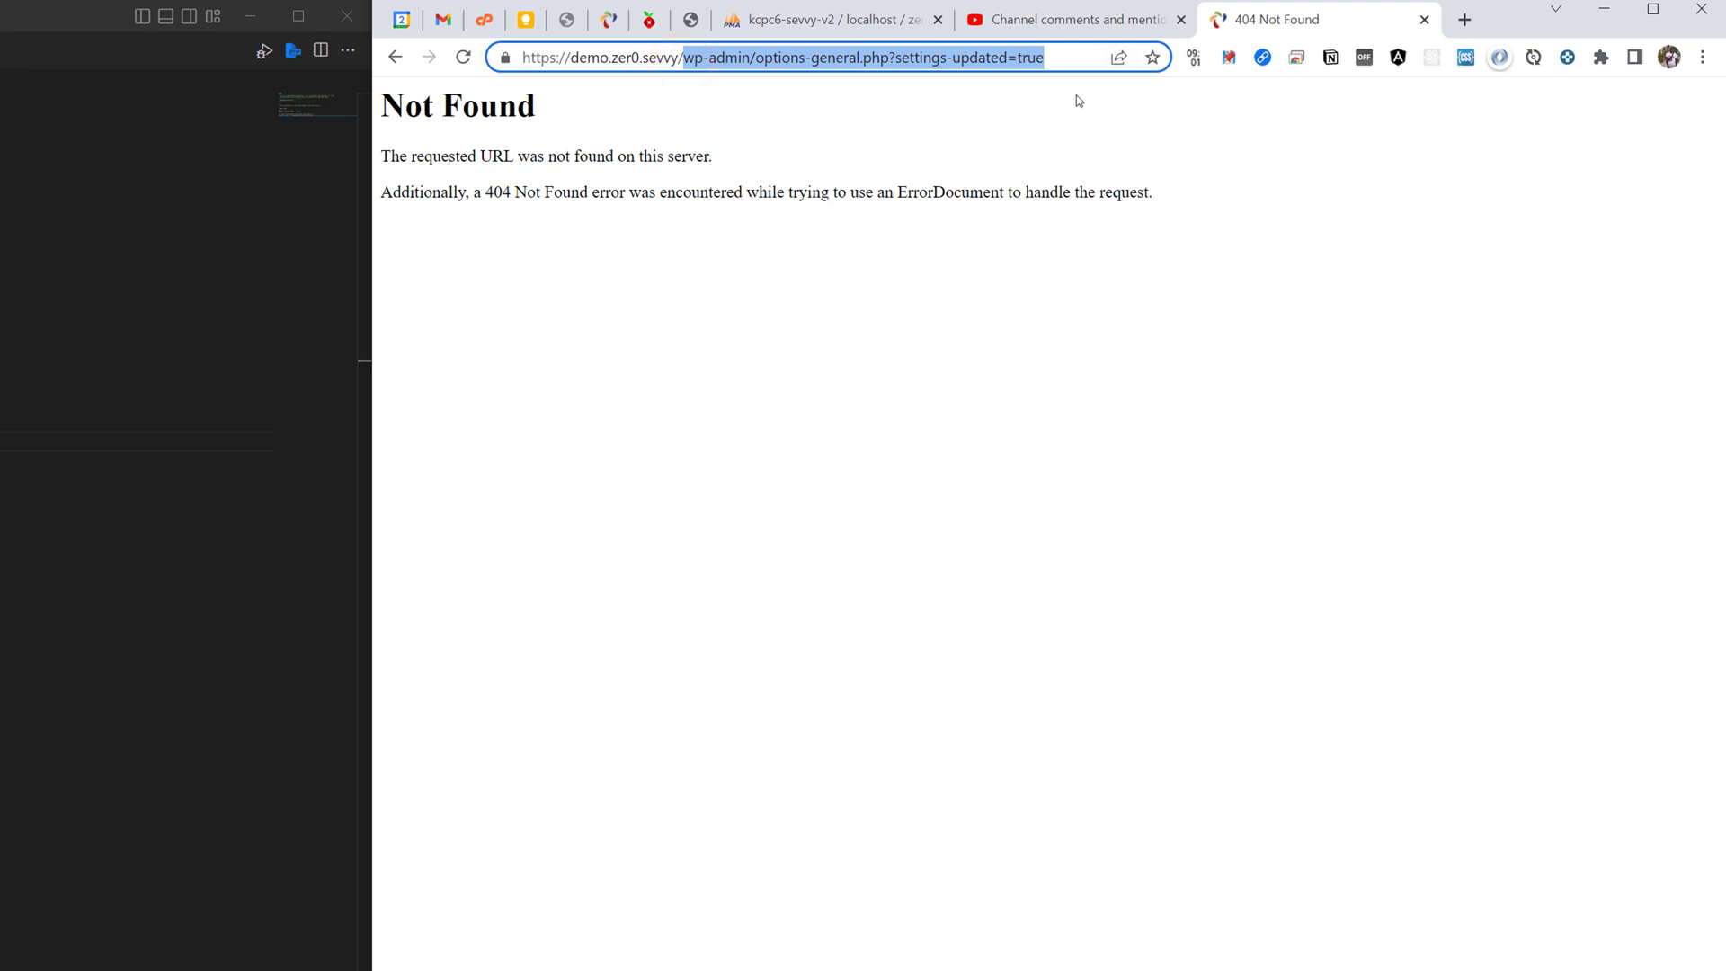
{"action": "key", "text": "End"}
{"action": "key", "text": "BackSpace"}
{"action": "key", "text": "BackSpace"}
{"action": "key", "text": "BackSpace"}
{"action": "key", "text": "BackSpace"}
{"action": "key", "text": "BackSpace"}
{"action": "key", "text": "BackSpace"}
{"action": "key", "text": "BackSpace"}
{"action": "key", "text": "BackSpace"}
{"action": "key", "text": "BackSpace"}
{"action": "key", "text": "BackSpace"}
{"action": "key", "text": "BackSpace"}
{"action": "key", "text": "BackSpace"}
{"action": "key", "text": "BackSpace"}
{"action": "key", "text": "BackSpace"}
{"action": "key", "text": "BackSpace"}
{"action": "key", "text": "BackSpace"}
{"action": "key", "text": "BackSpace"}
{"action": "key", "text": "BackSpace"}
{"action": "key", "text": "BackSpace"}
{"action": "key", "text": "BackSpace"}
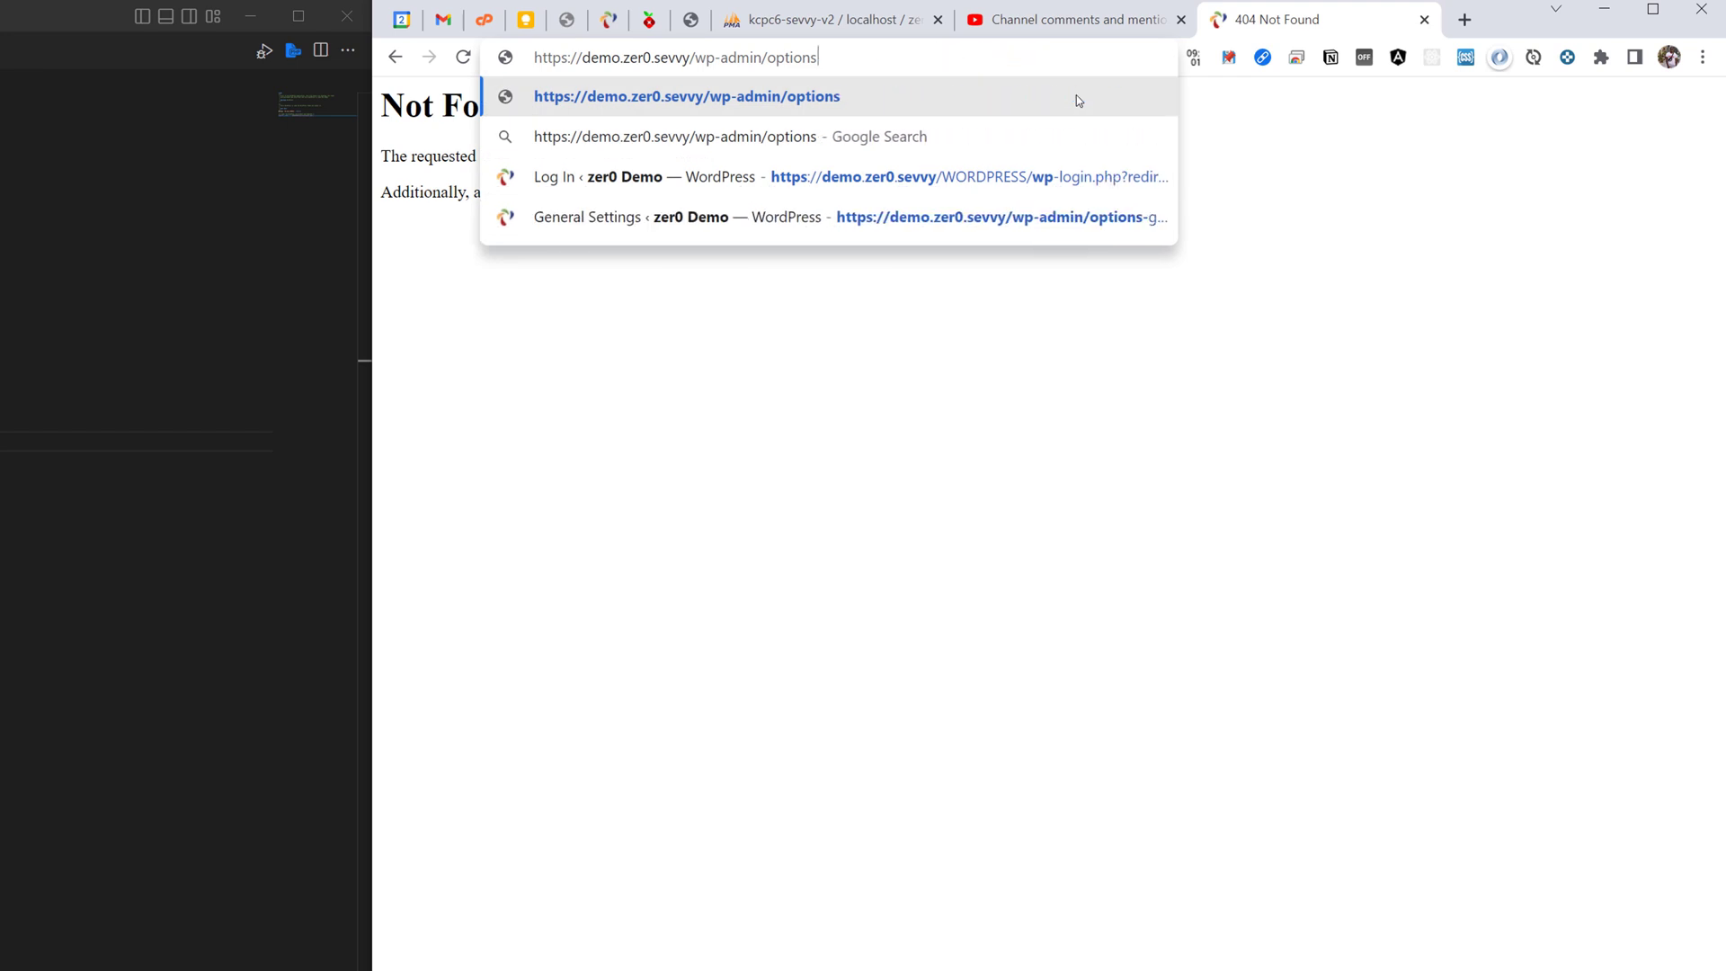
{"action": "key", "text": "Return"}
{"action": "left_click", "coordinate": [732, 57]}
{"action": "type", "text": "ADMIN"}
{"action": "left_click_drag", "start_coordinate": [733, 58], "coordinate": [684, 60]}
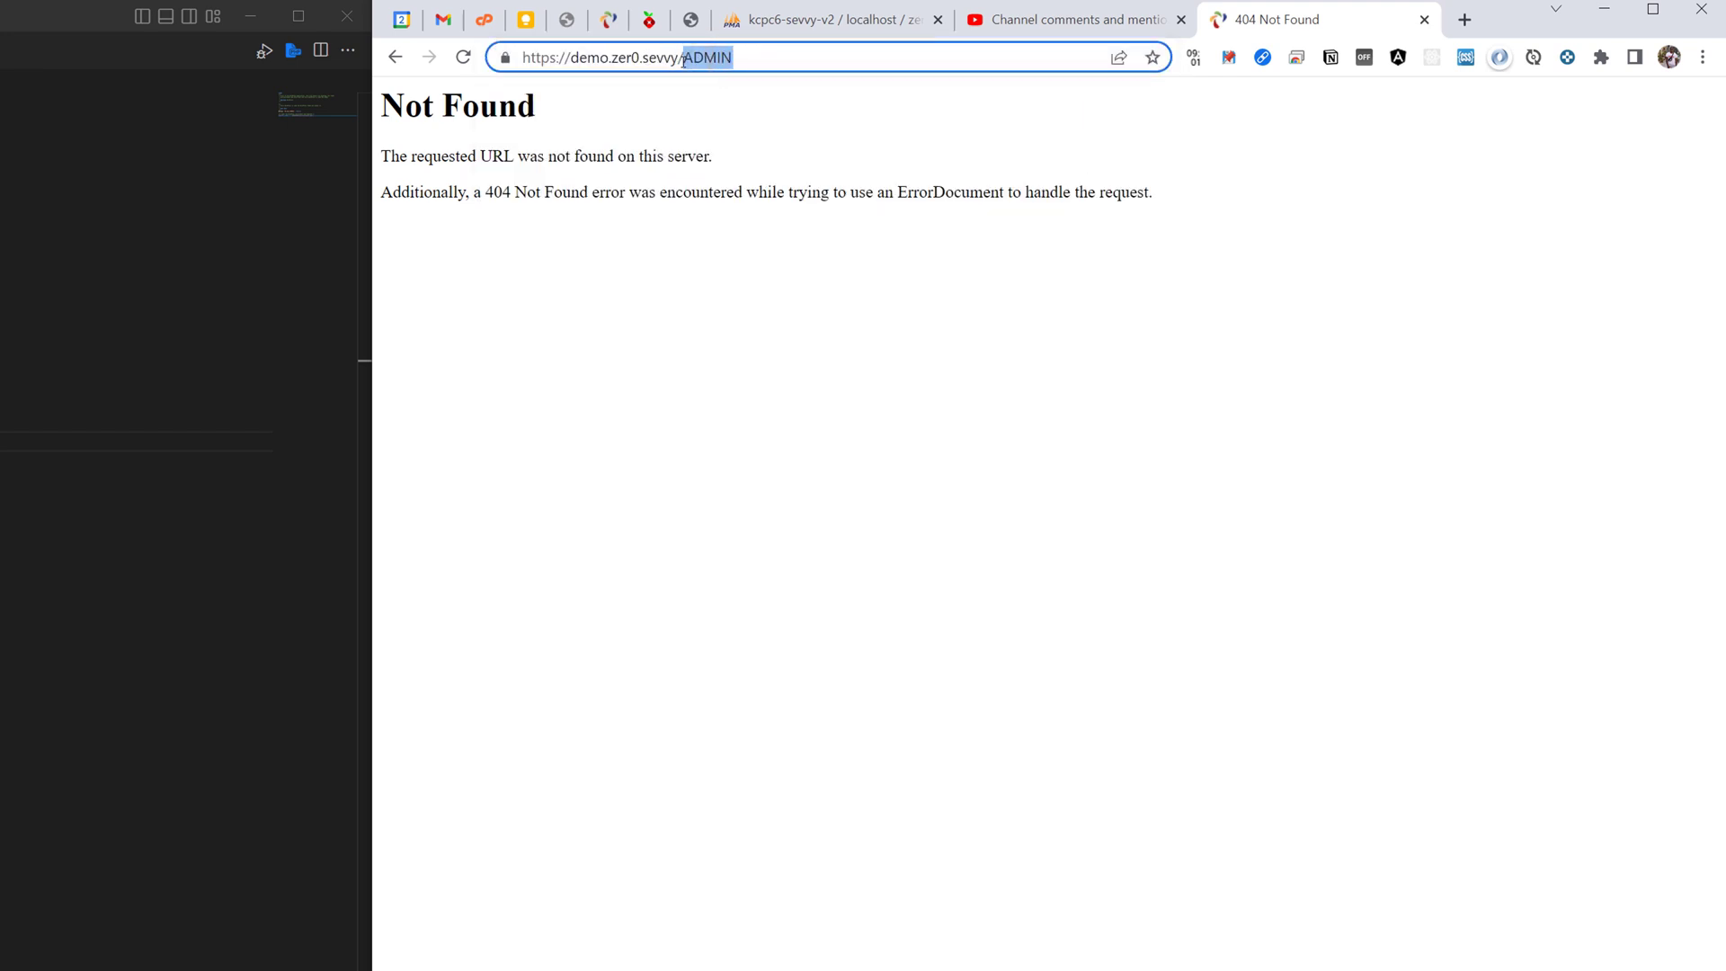
{"action": "type", "text": "WORRP"}
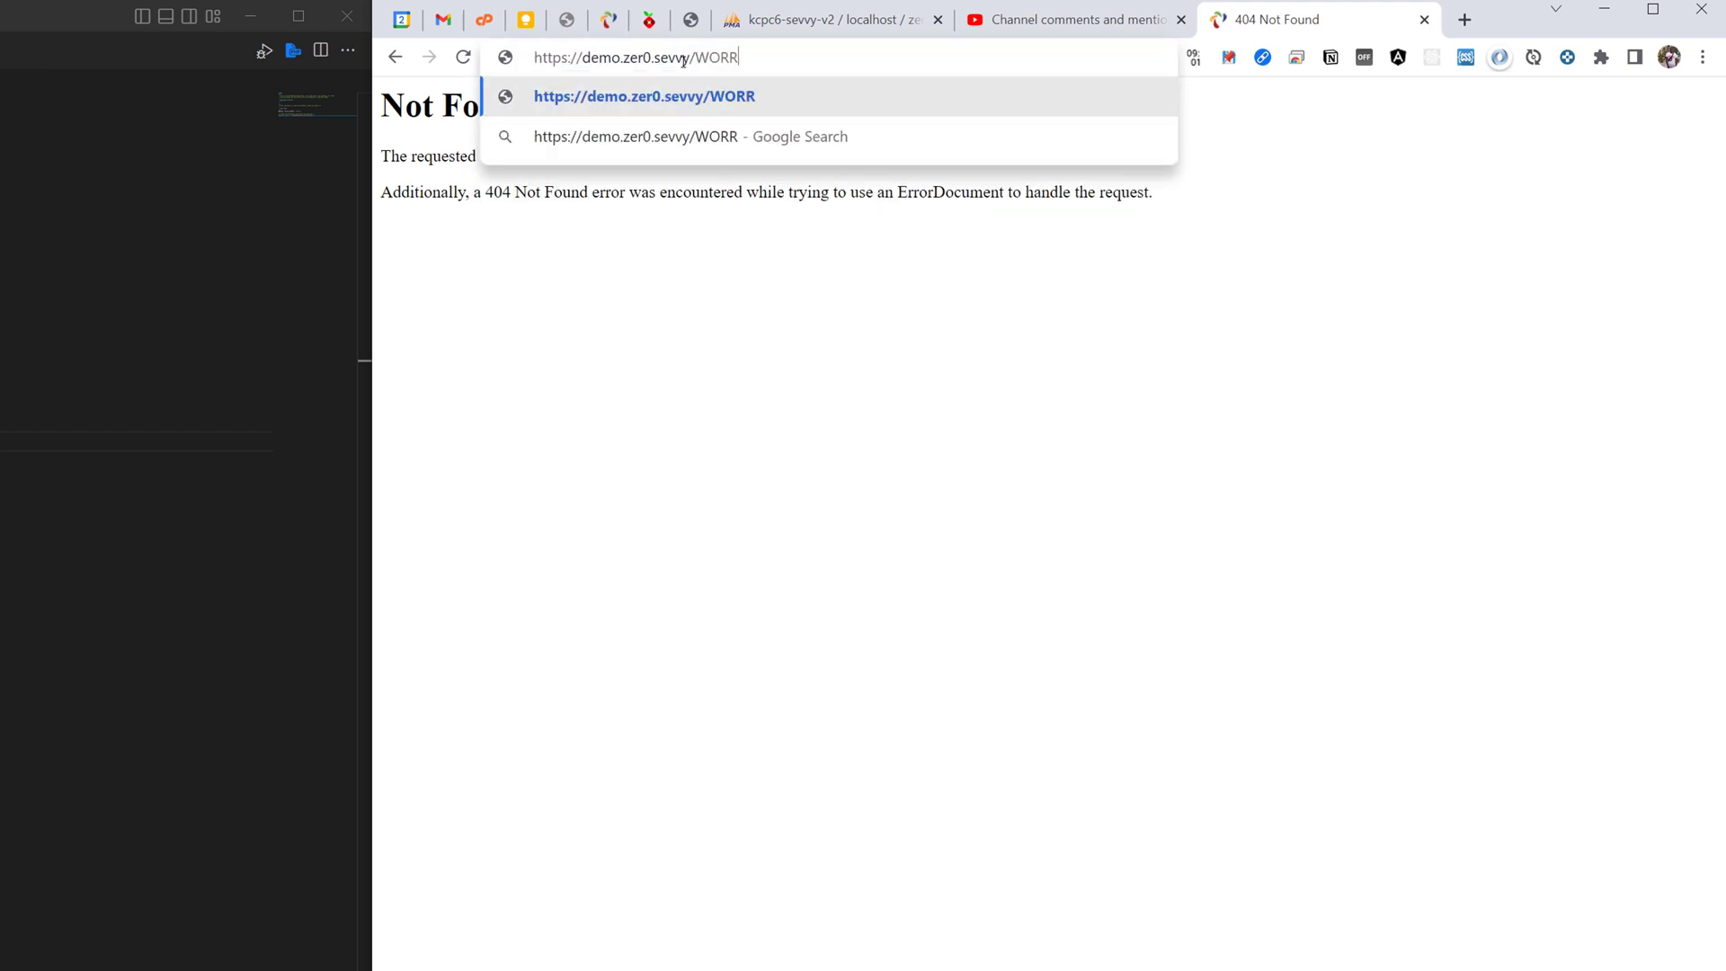
{"action": "key", "text": "BackSpace"}
{"action": "key", "text": "BackSpace"}
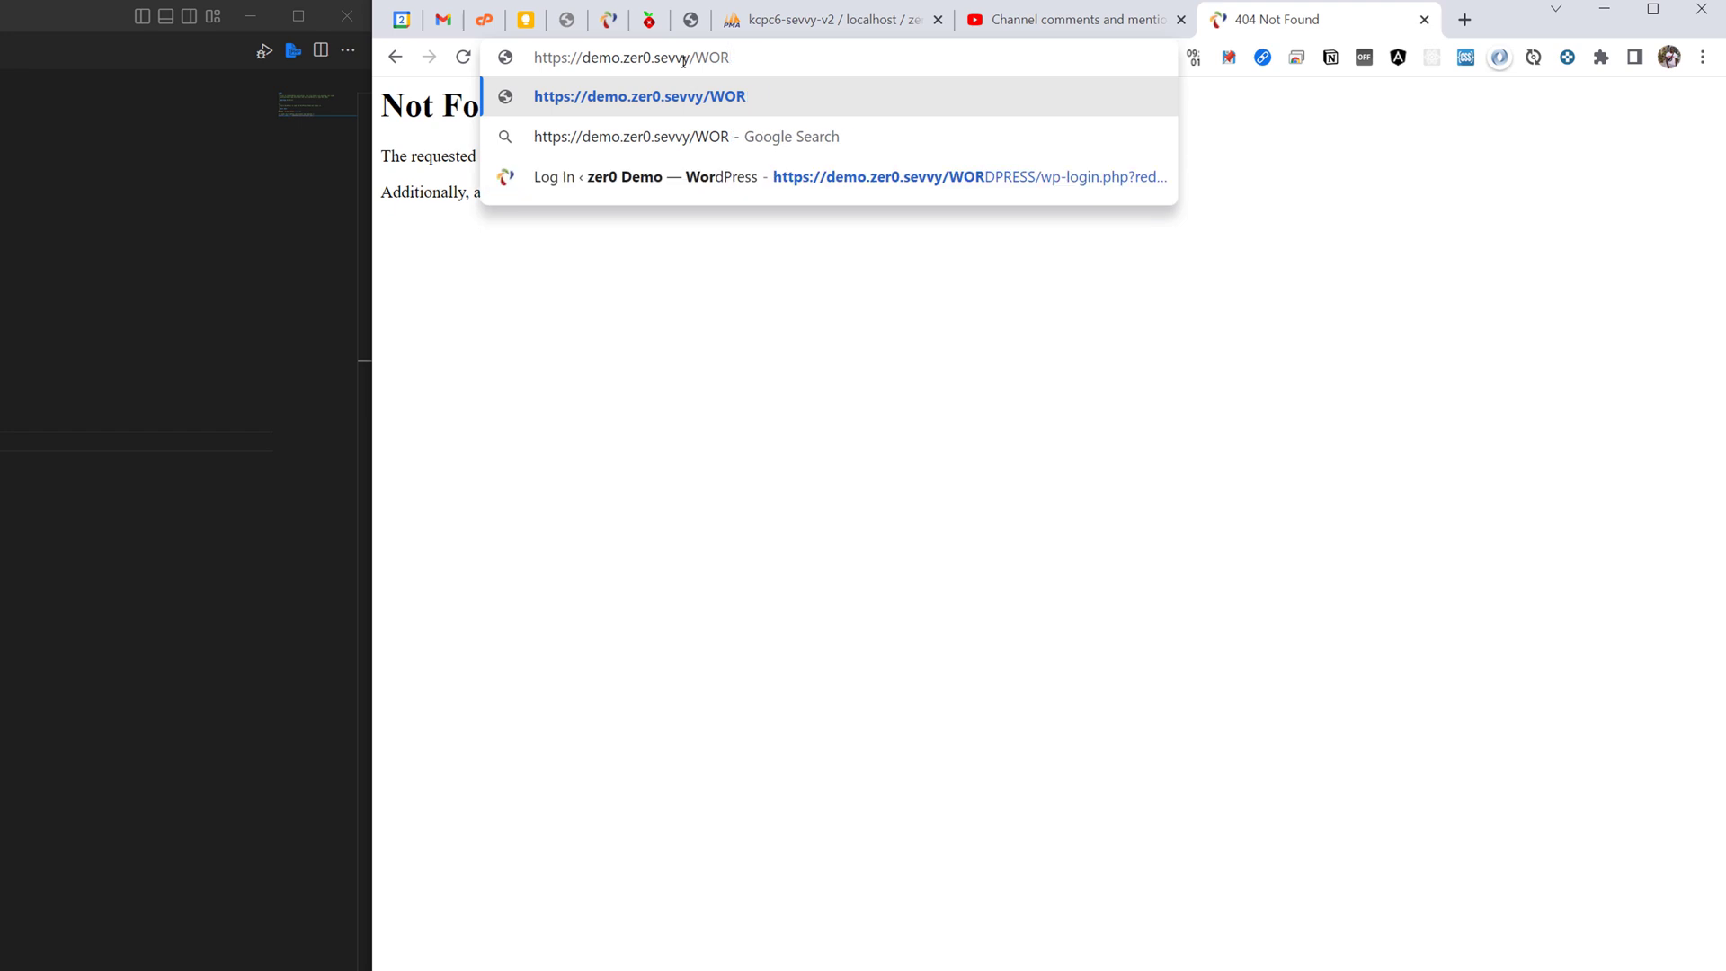
{"action": "type", "text": "DPRESS"}
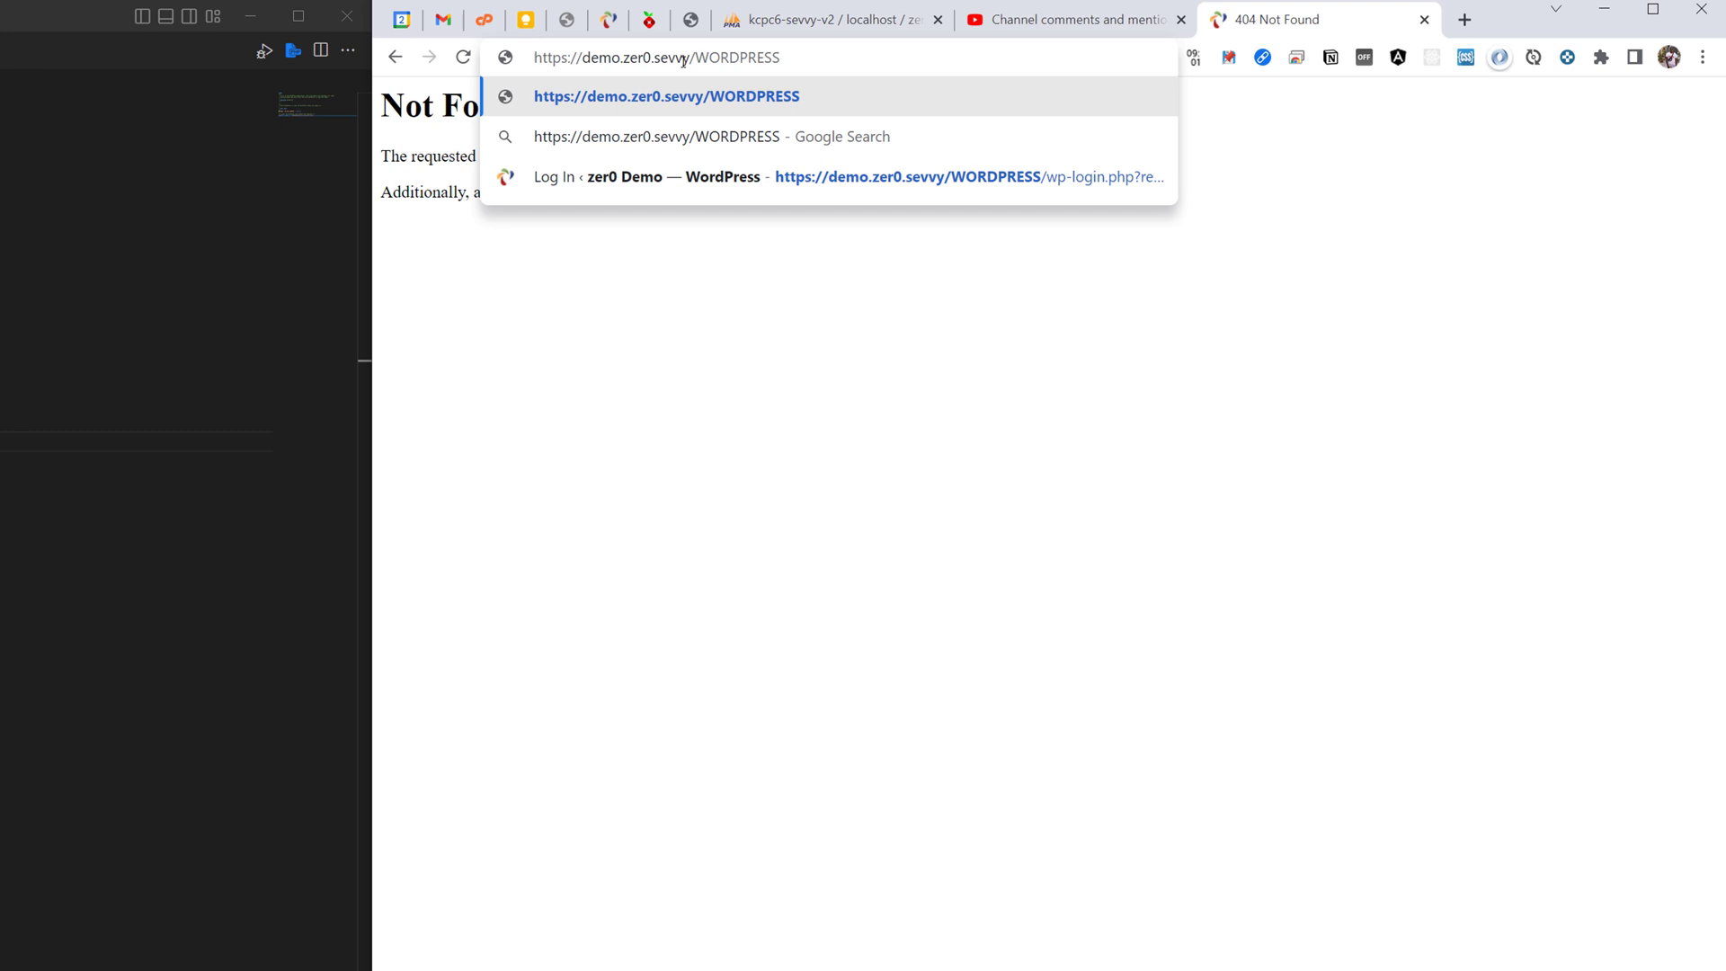
{"action": "type", "text": "/W"}
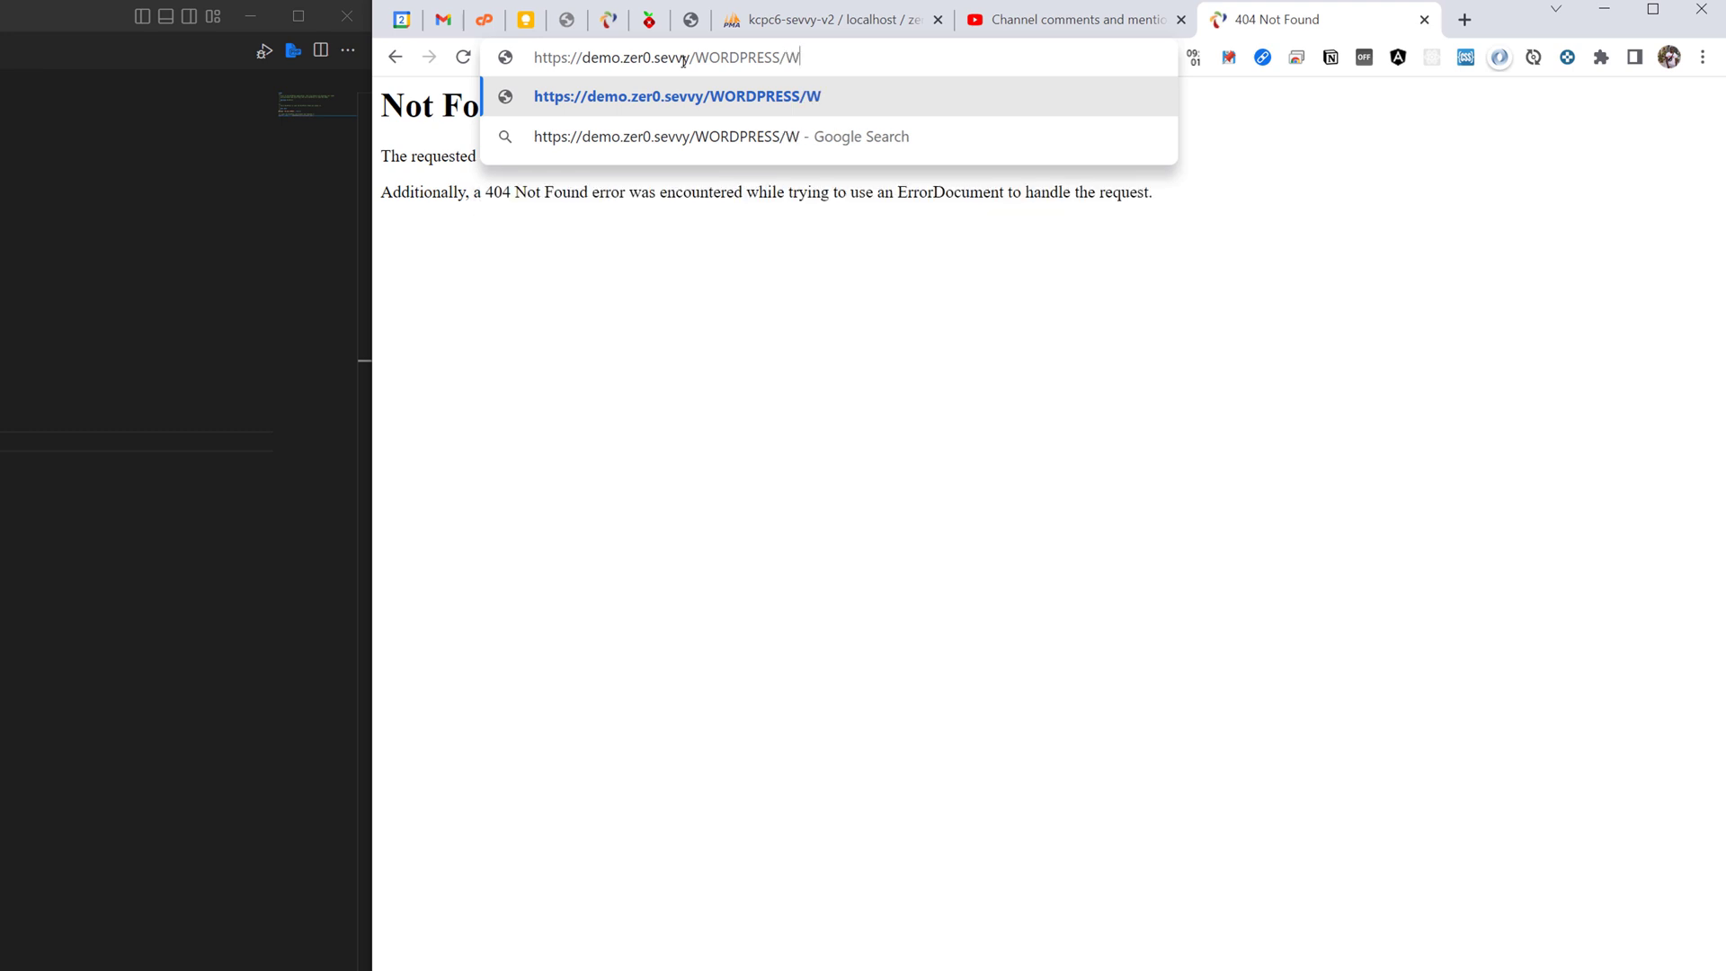
{"action": "key", "text": "BackSpace"}
{"action": "type", "text": "wp-adm"}
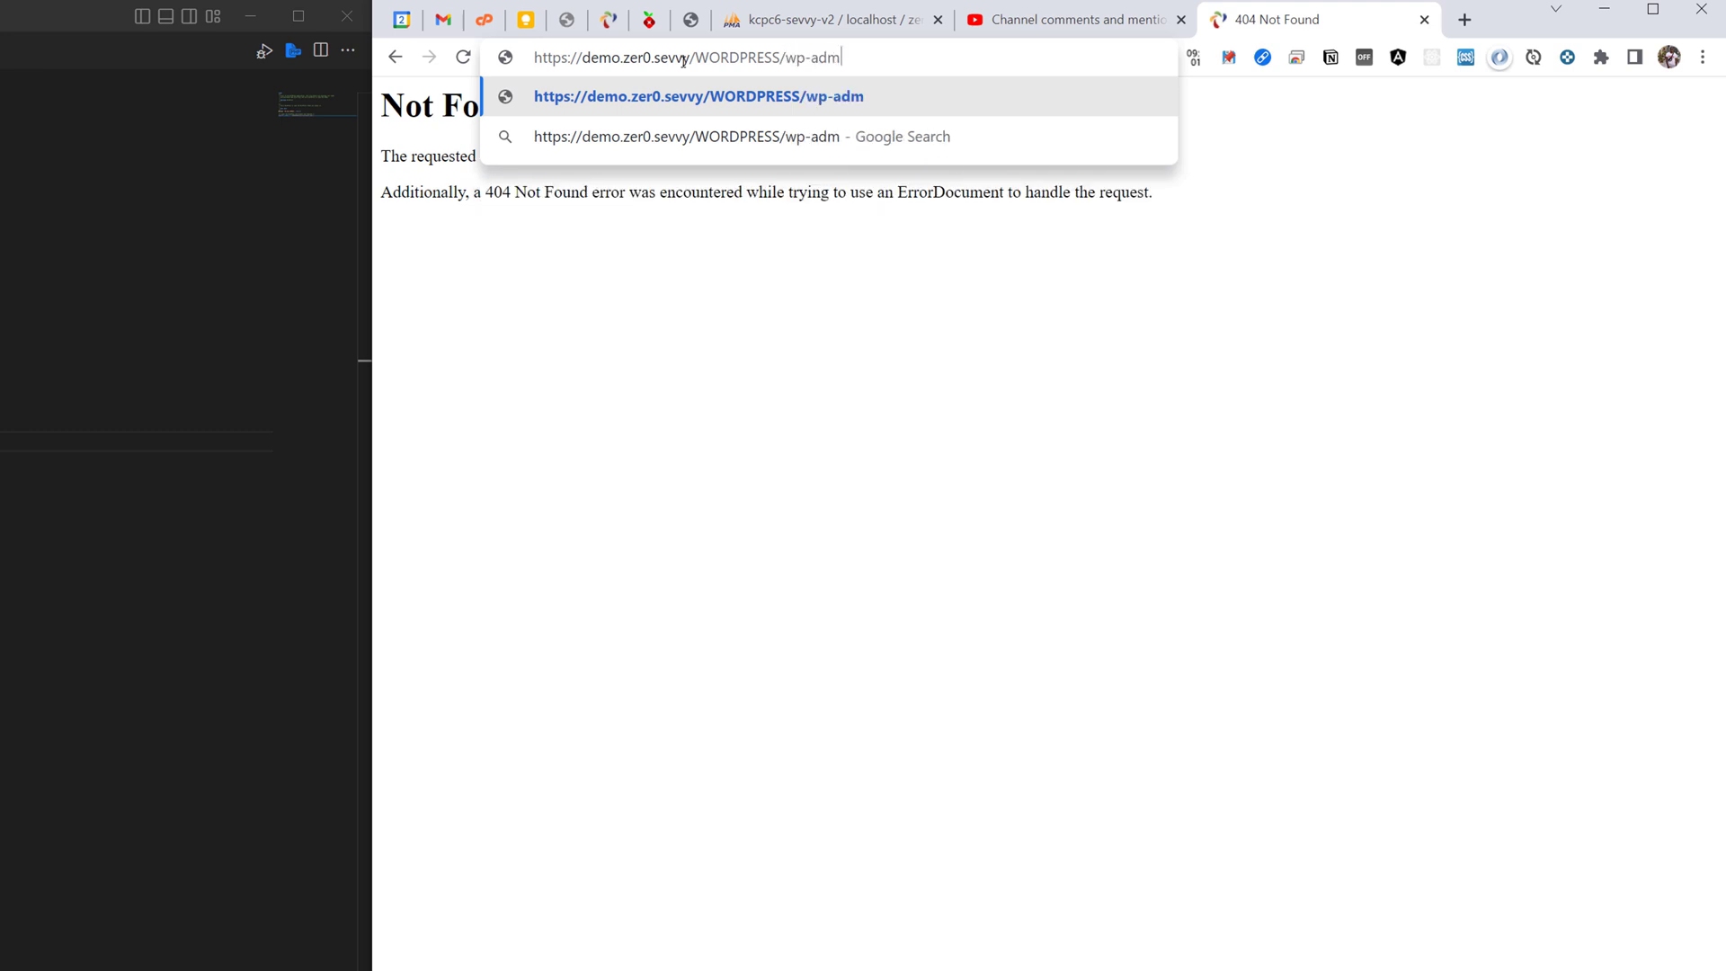
{"action": "type", "text": "in"}
{"action": "key", "text": "Return"}
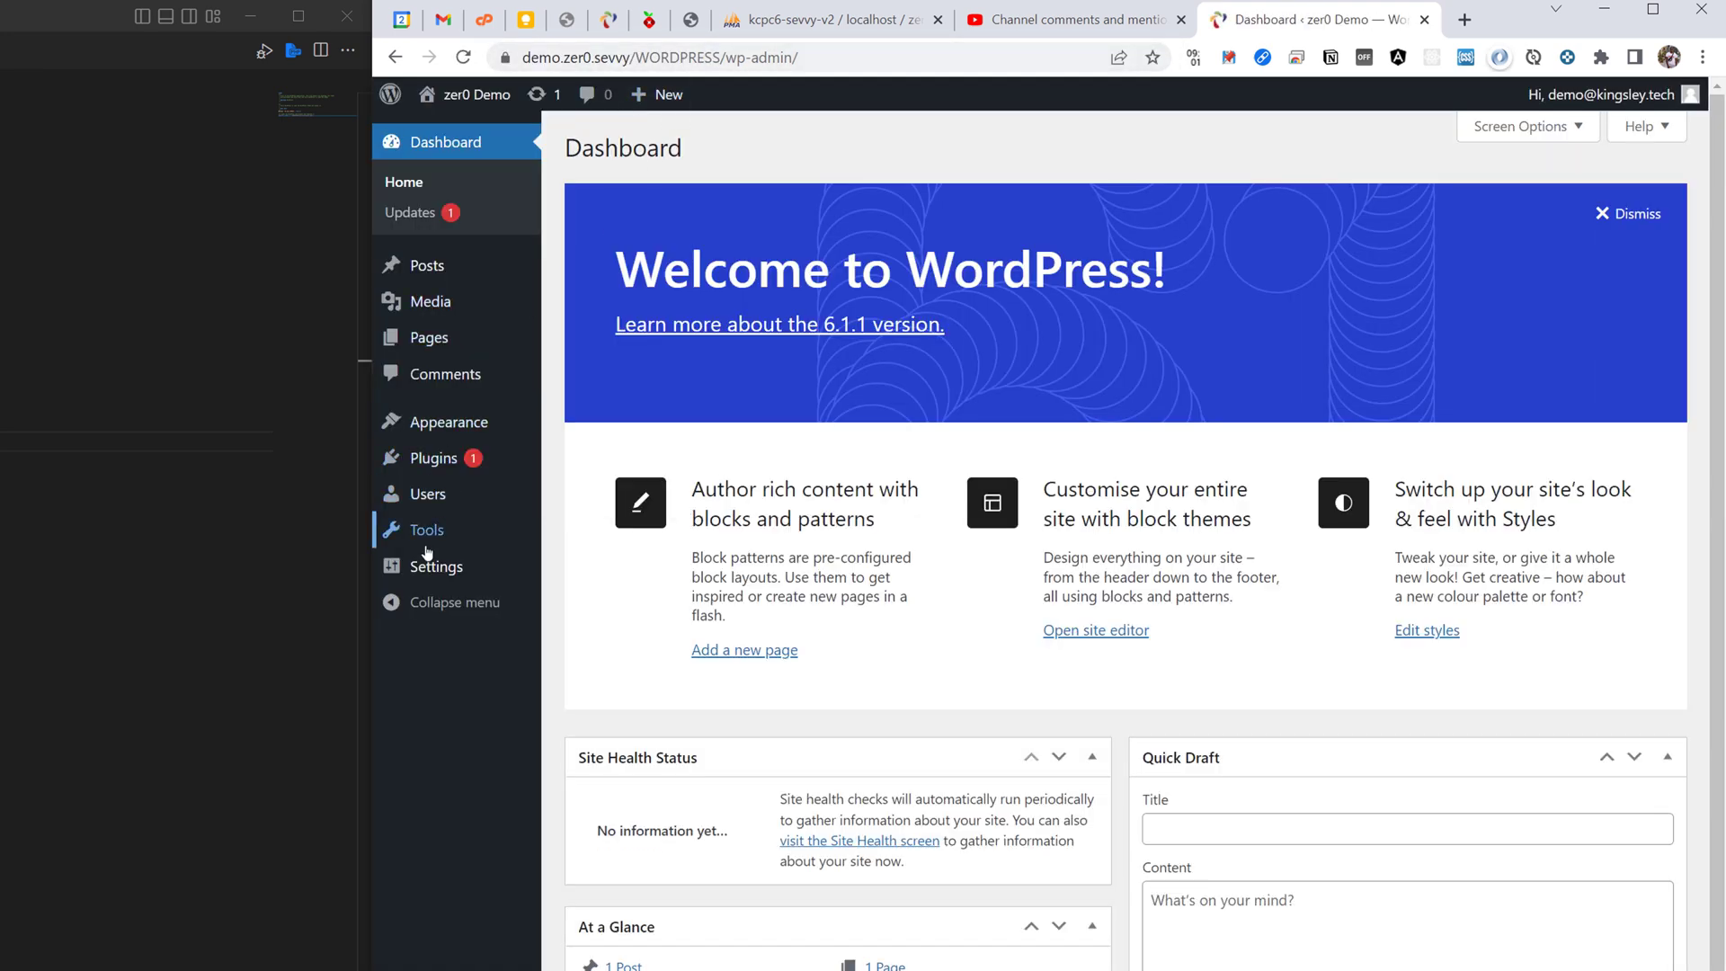
Choose the Post name (/%postname%/) permalink structure and save it
{"action": "mouse_move", "coordinate": [490, 577]}
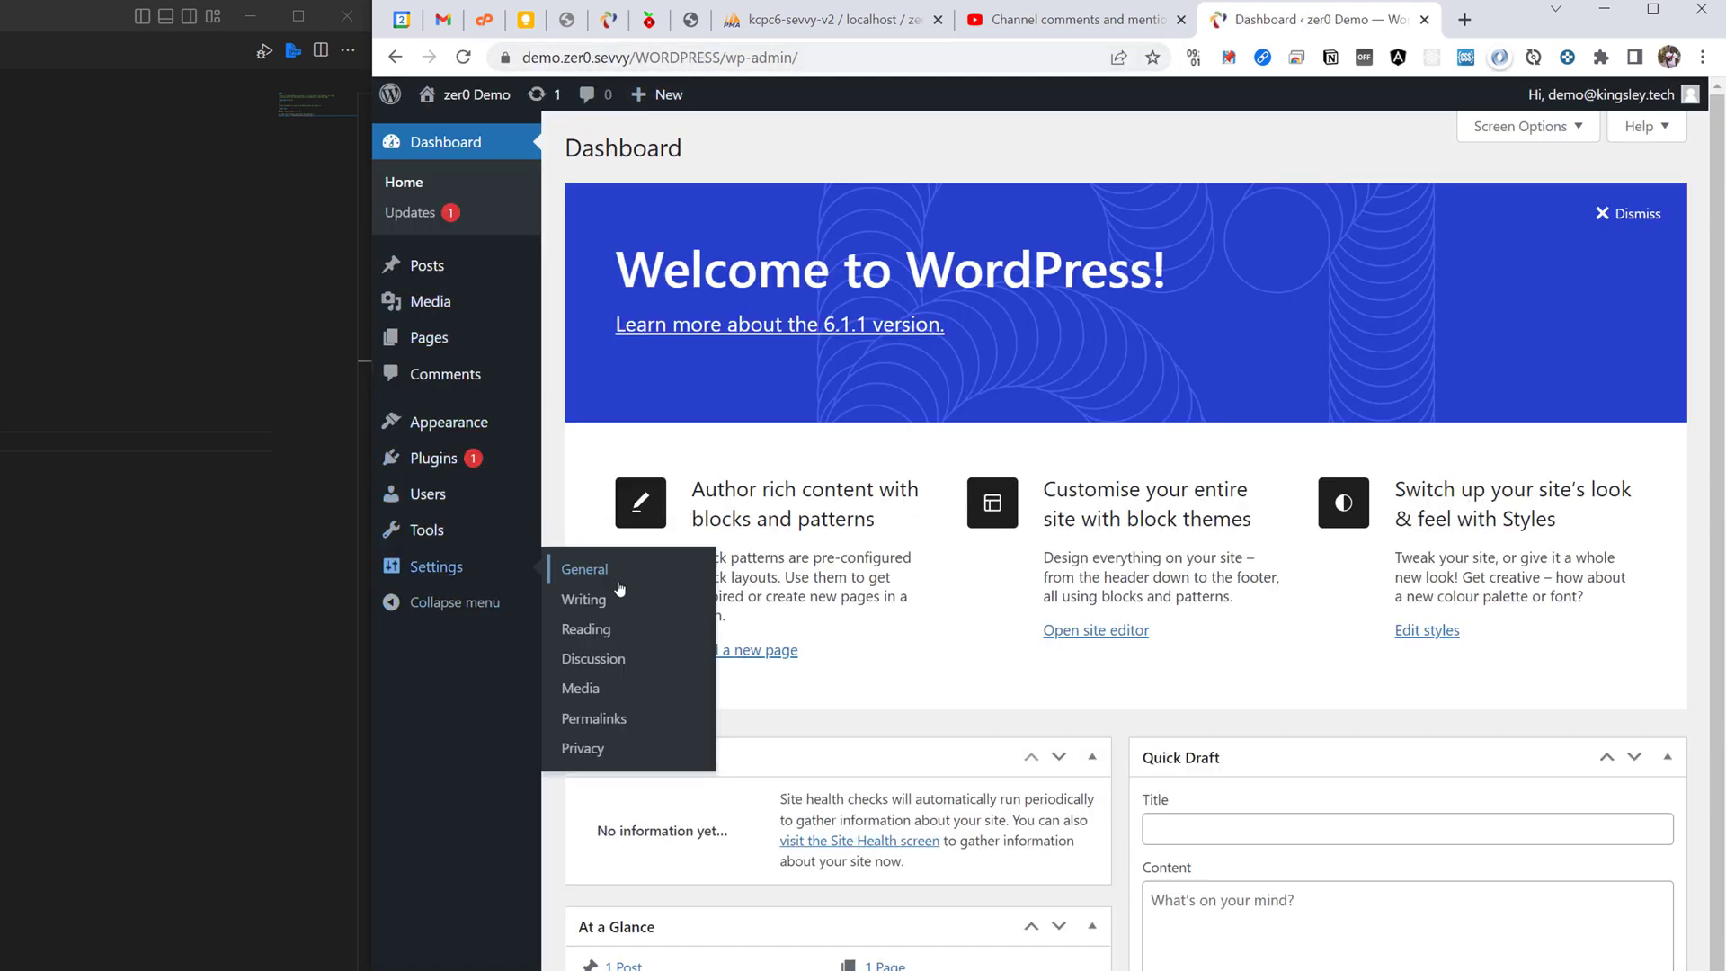
{"action": "left_click", "coordinate": [591, 722]}
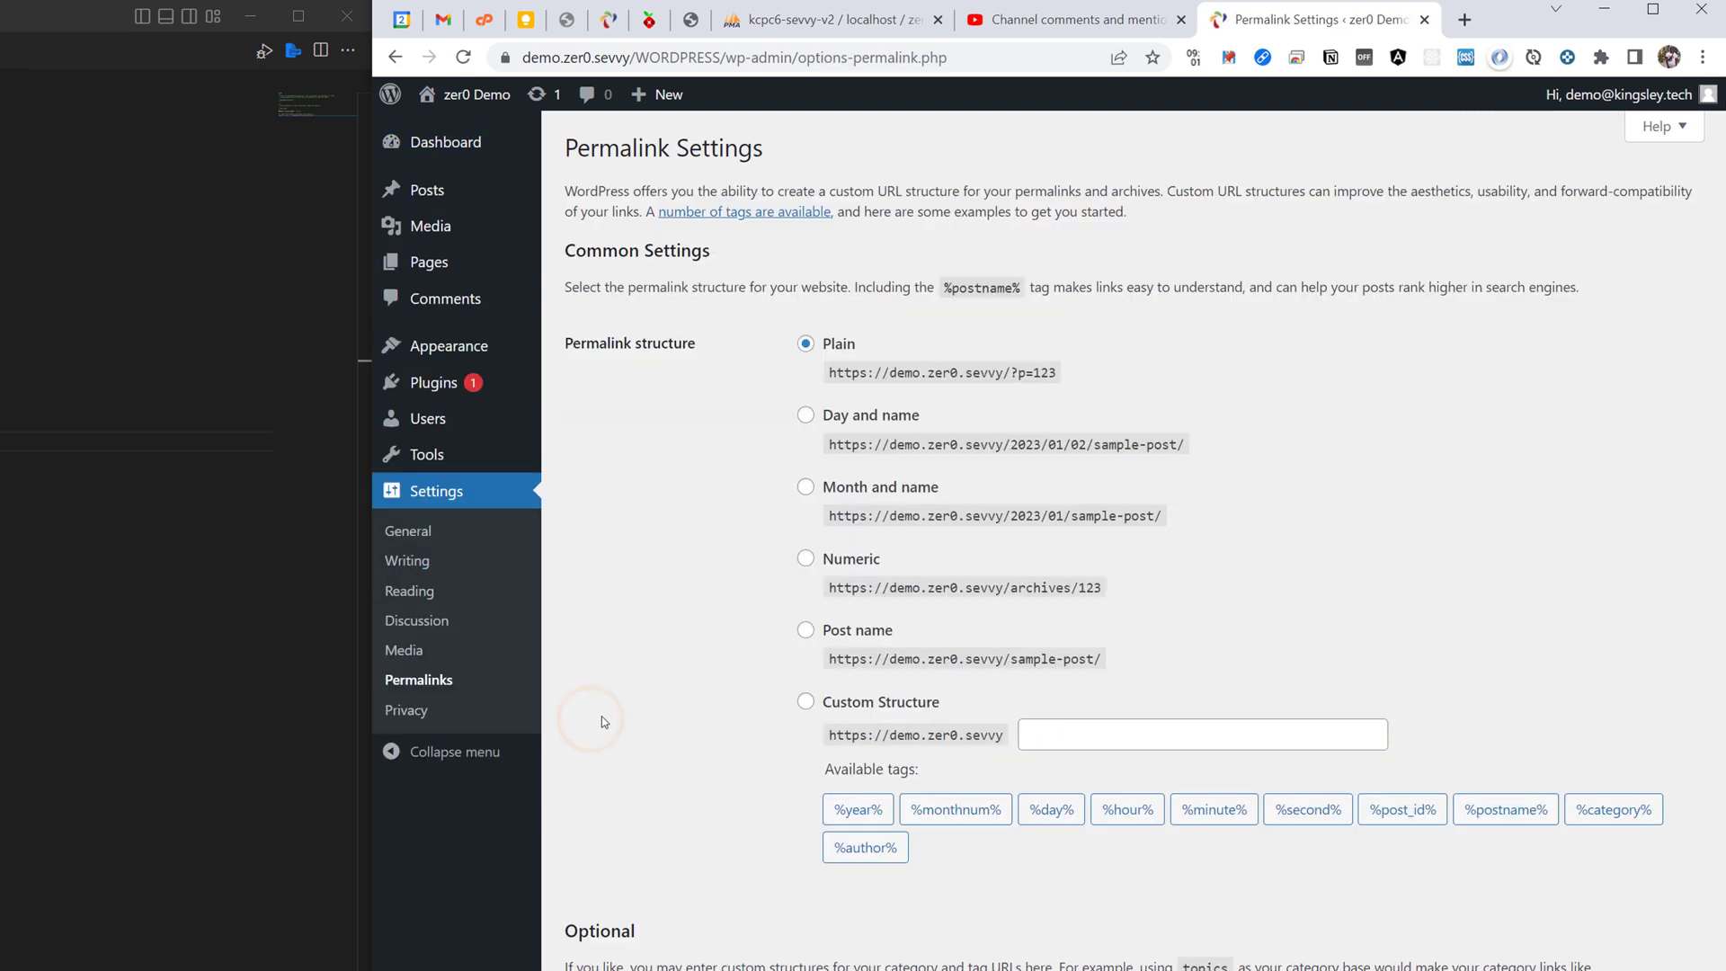
{"action": "left_click", "coordinate": [805, 632]}
{"action": "left_click", "coordinate": [638, 633]}
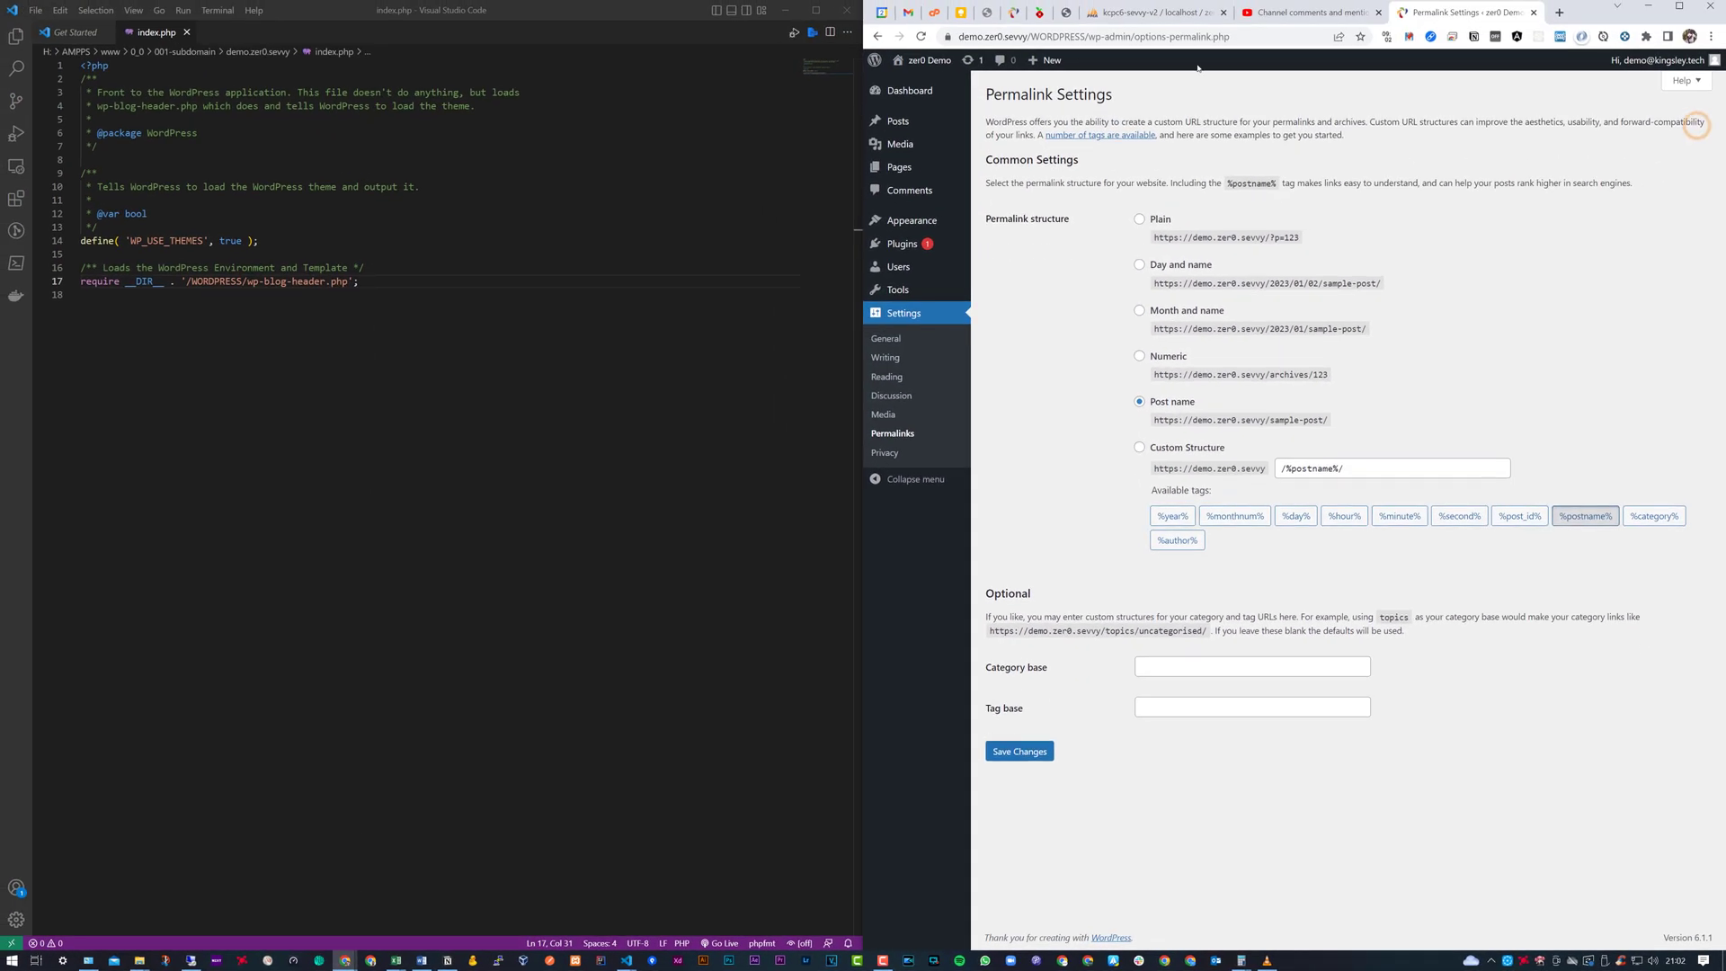
{"action": "left_click", "coordinate": [1028, 38]}
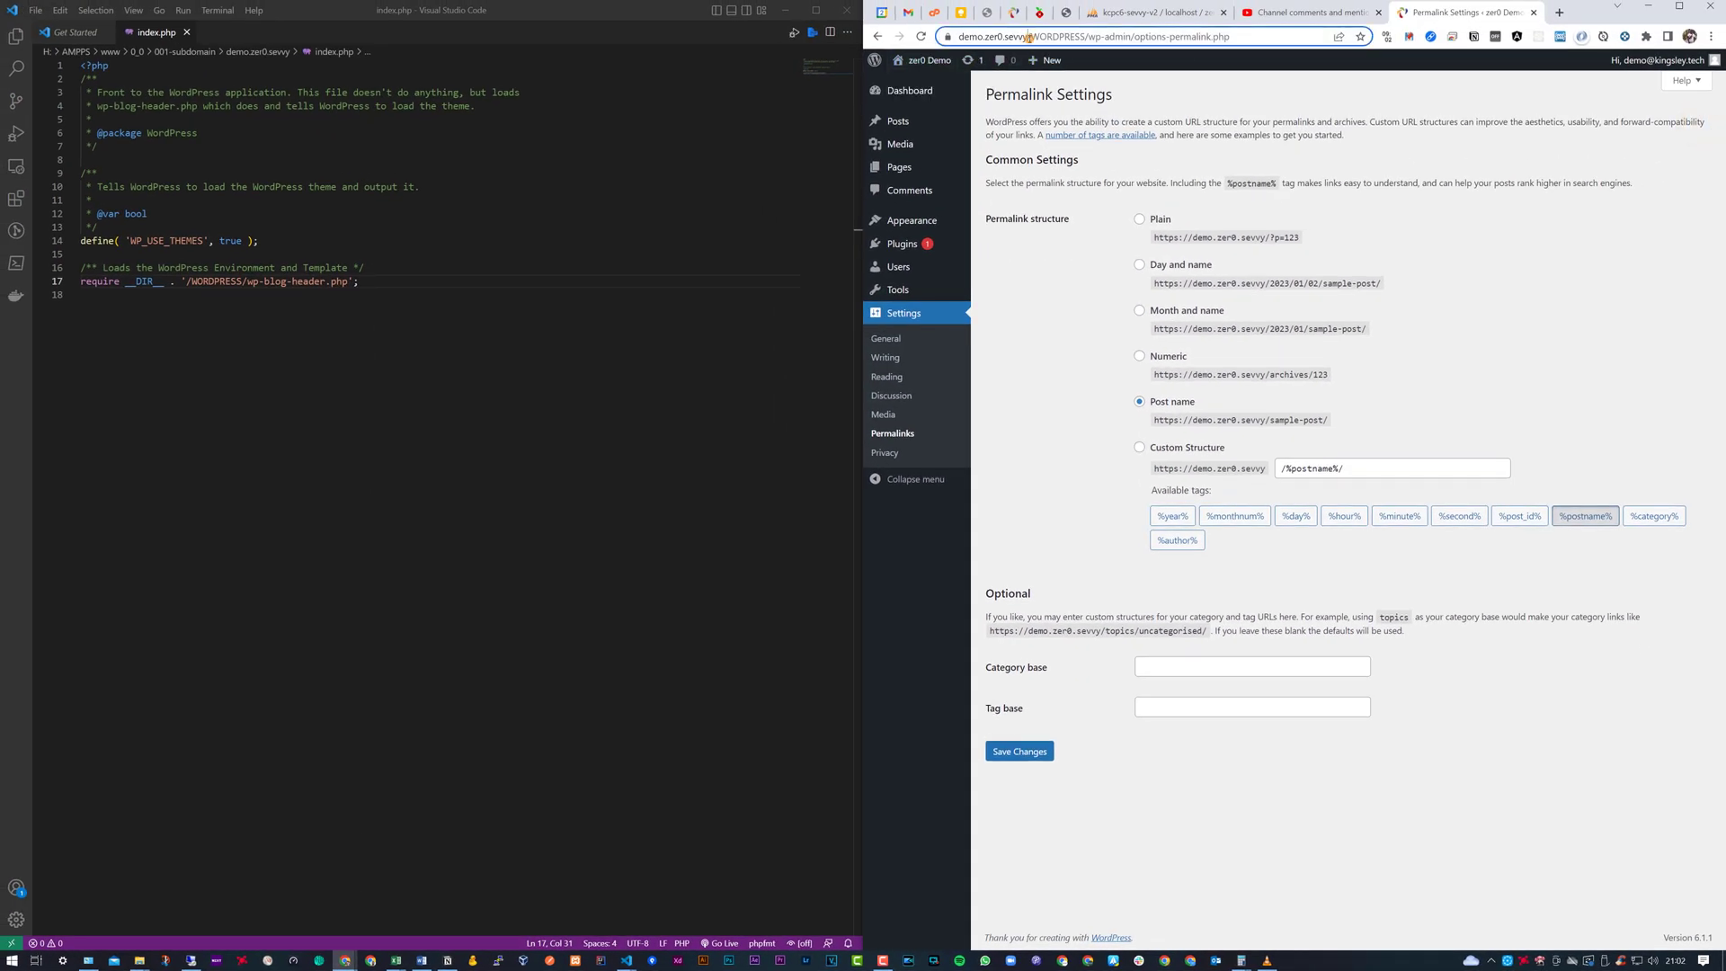
{"action": "left_click_drag", "start_coordinate": [1027, 38], "coordinate": [1248, 41]}
{"action": "key", "text": "BackSpace"}
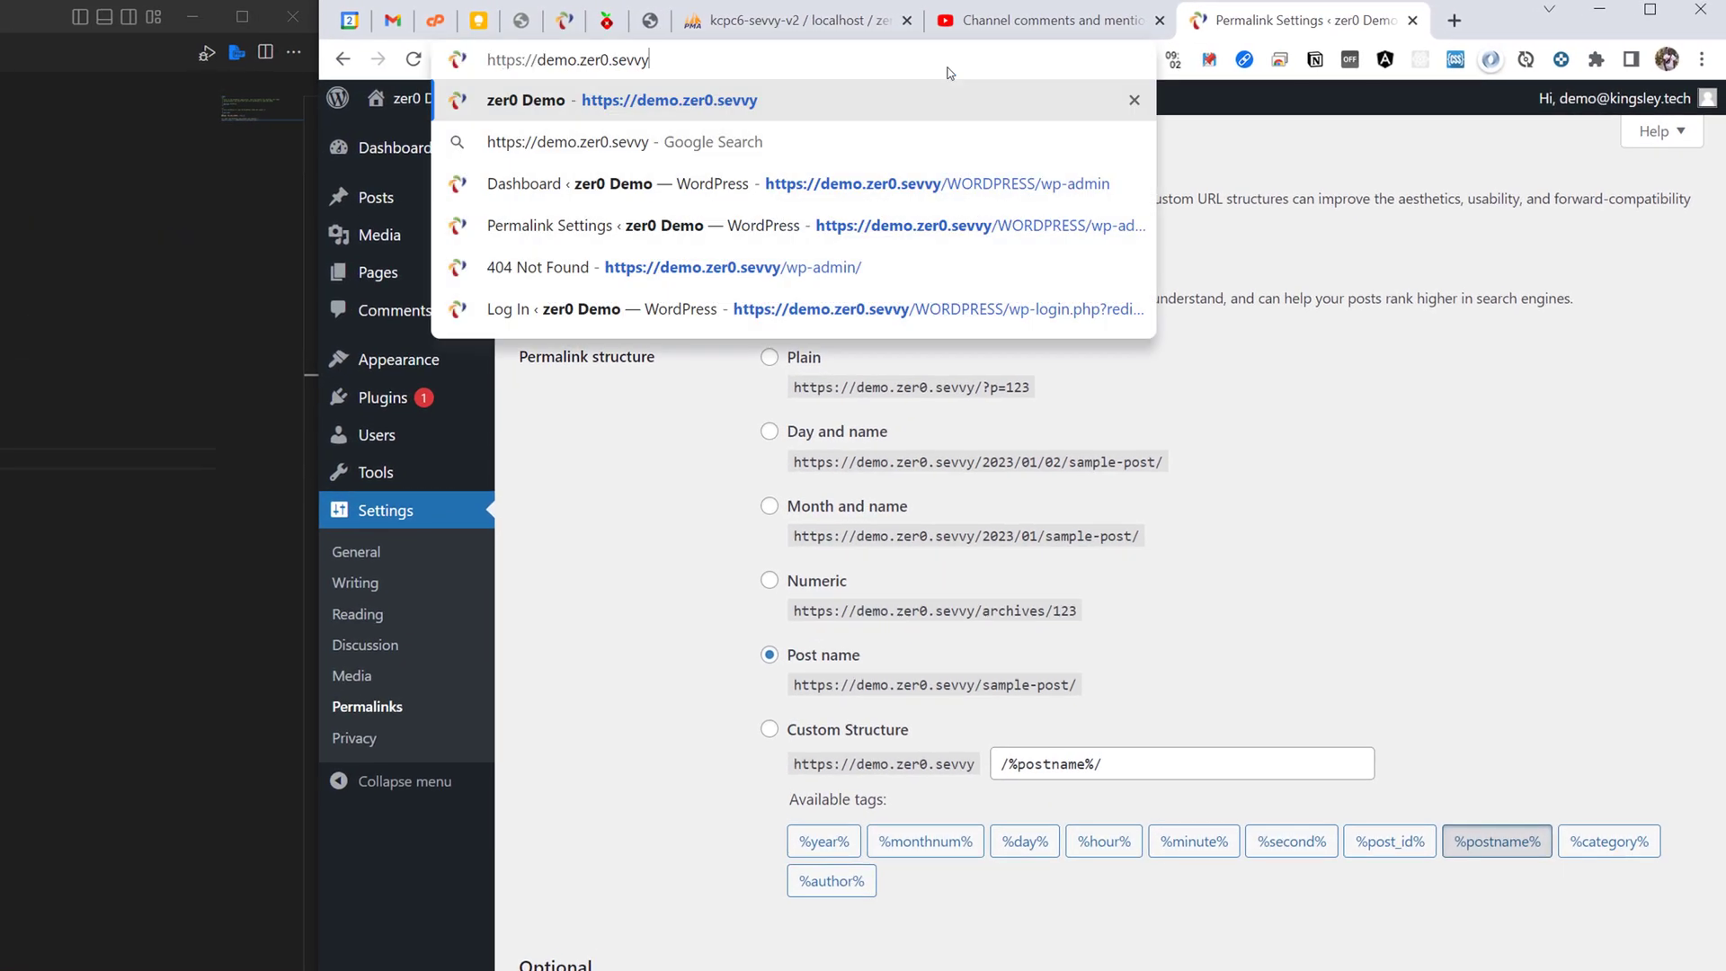
{"action": "triple_click", "coordinate": [664, 61]}
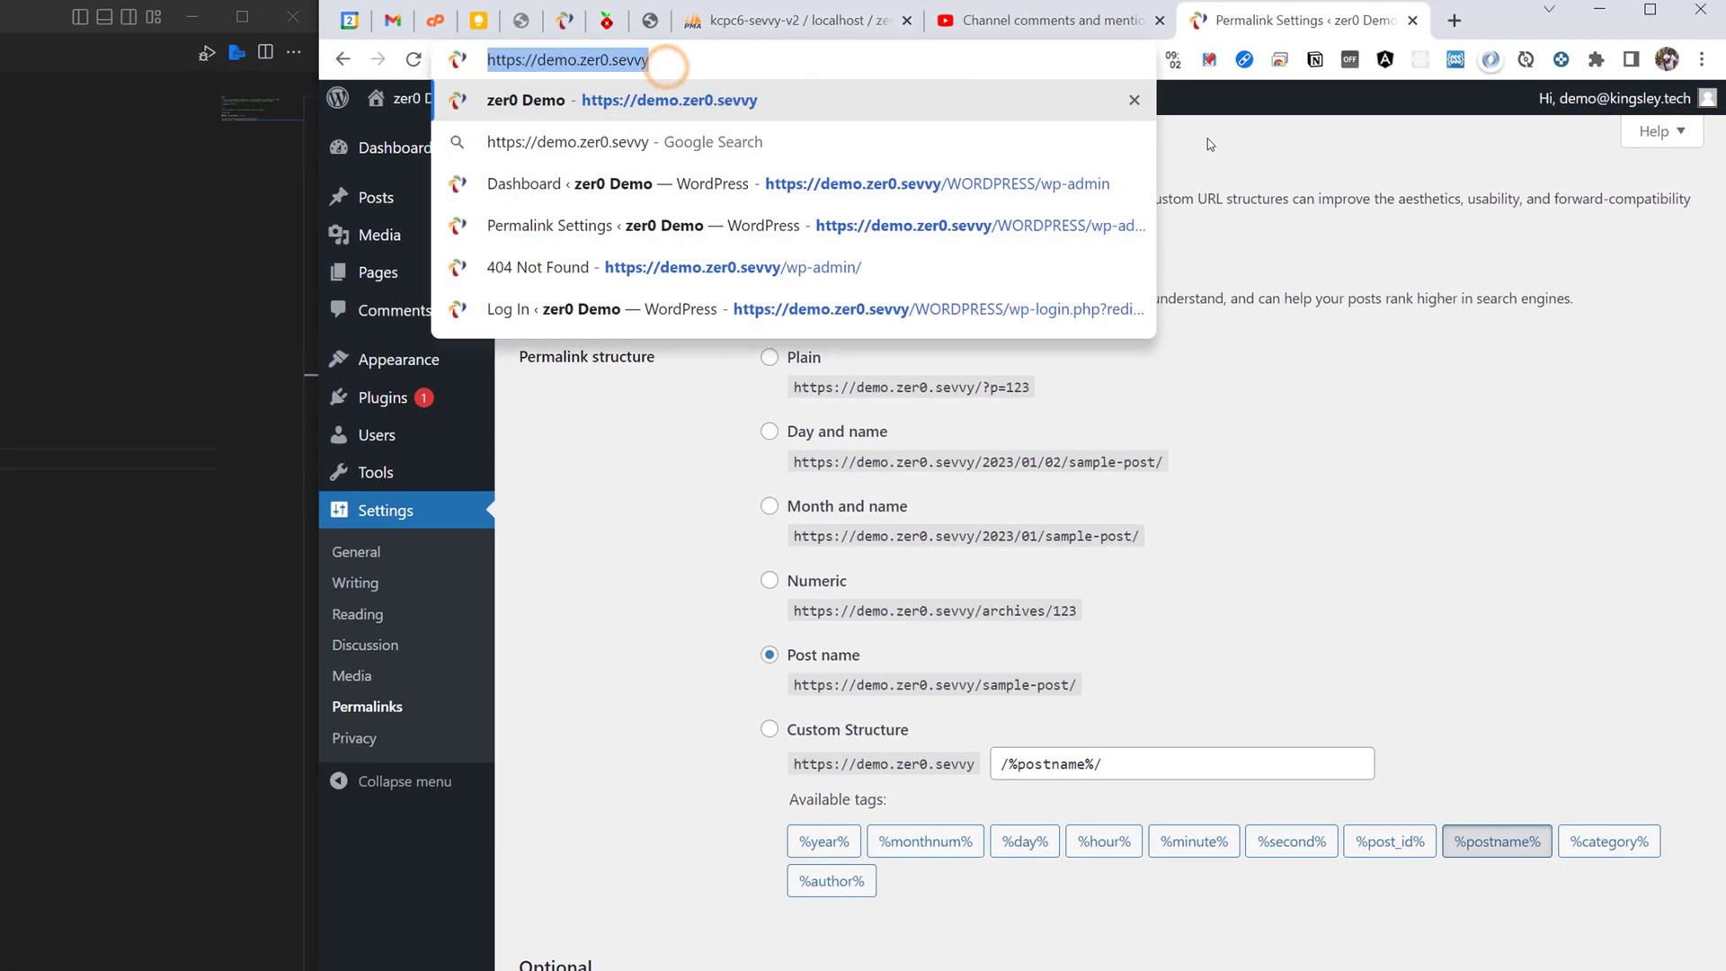
{"action": "key", "text": "Return"}
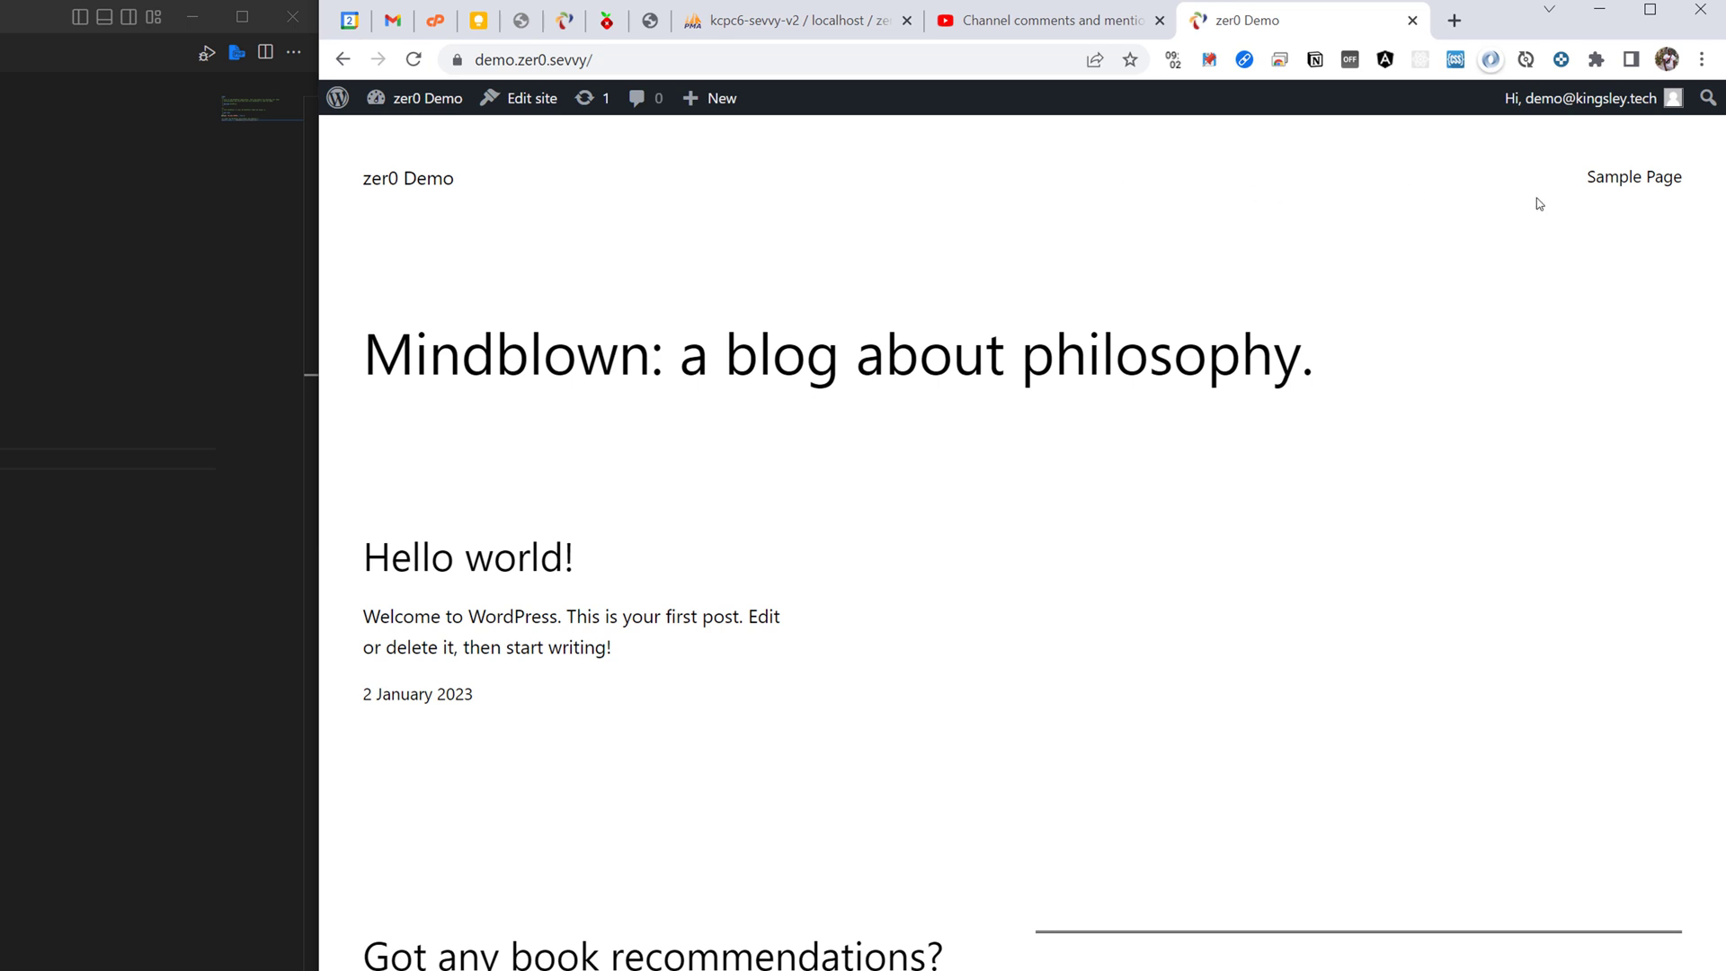
{"action": "left_click", "coordinate": [1635, 177]}
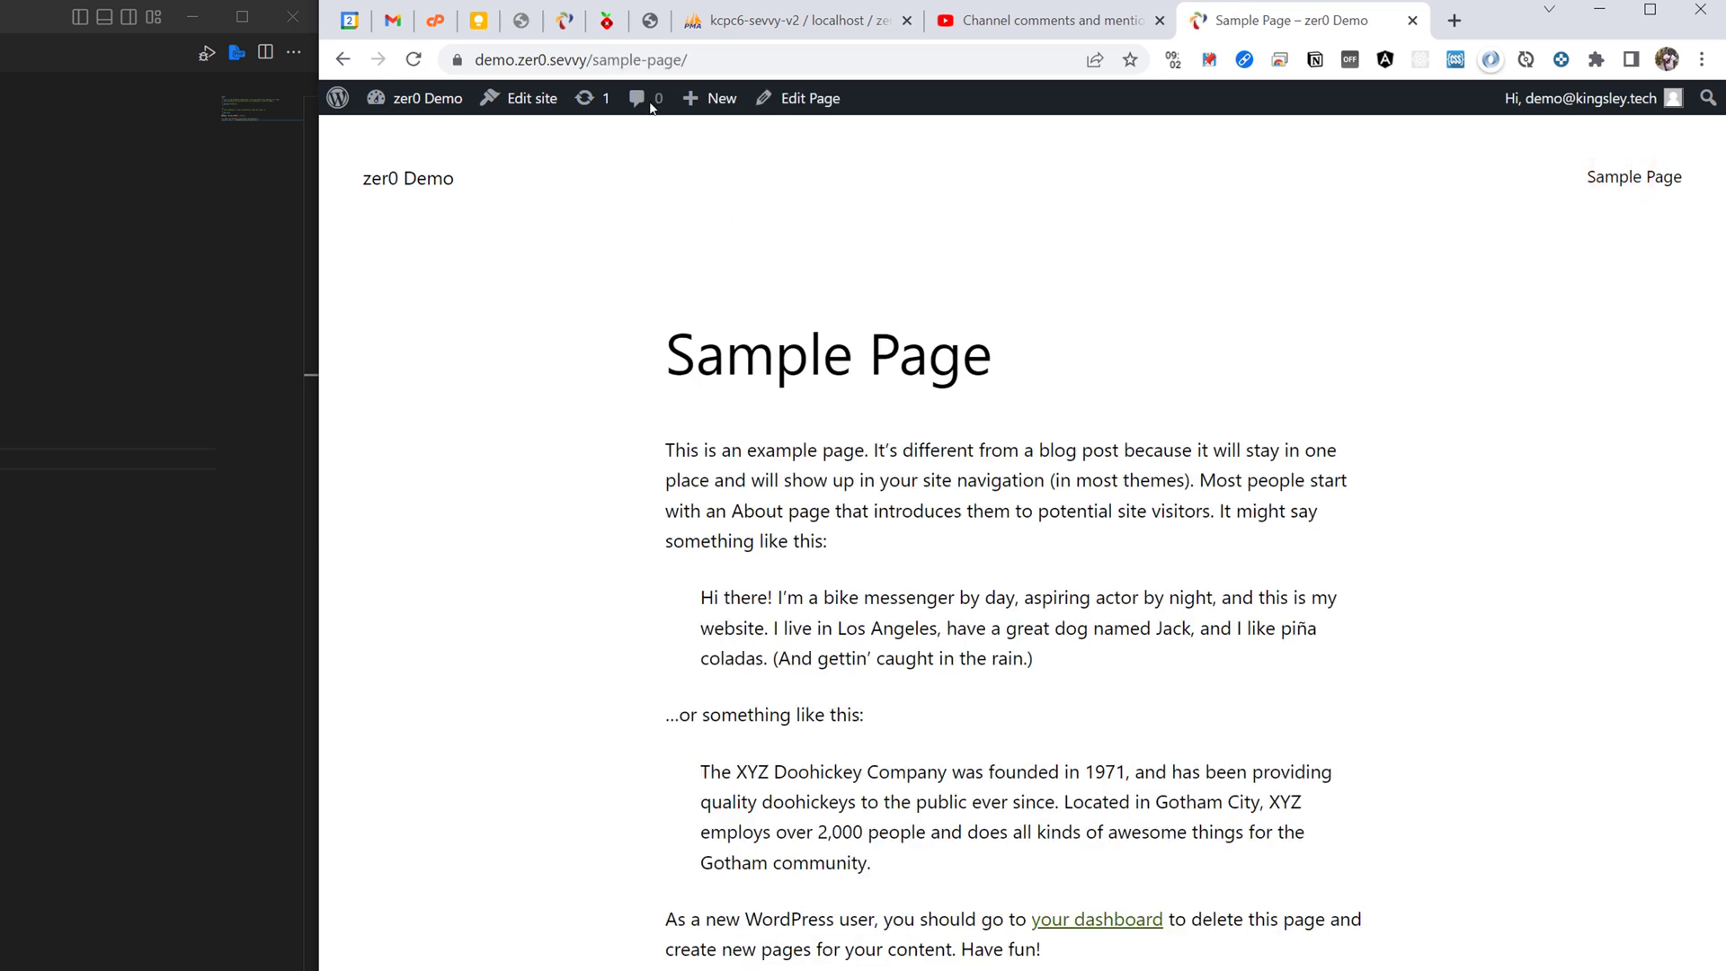
{"action": "left_click_drag", "start_coordinate": [593, 59], "coordinate": [689, 59]}
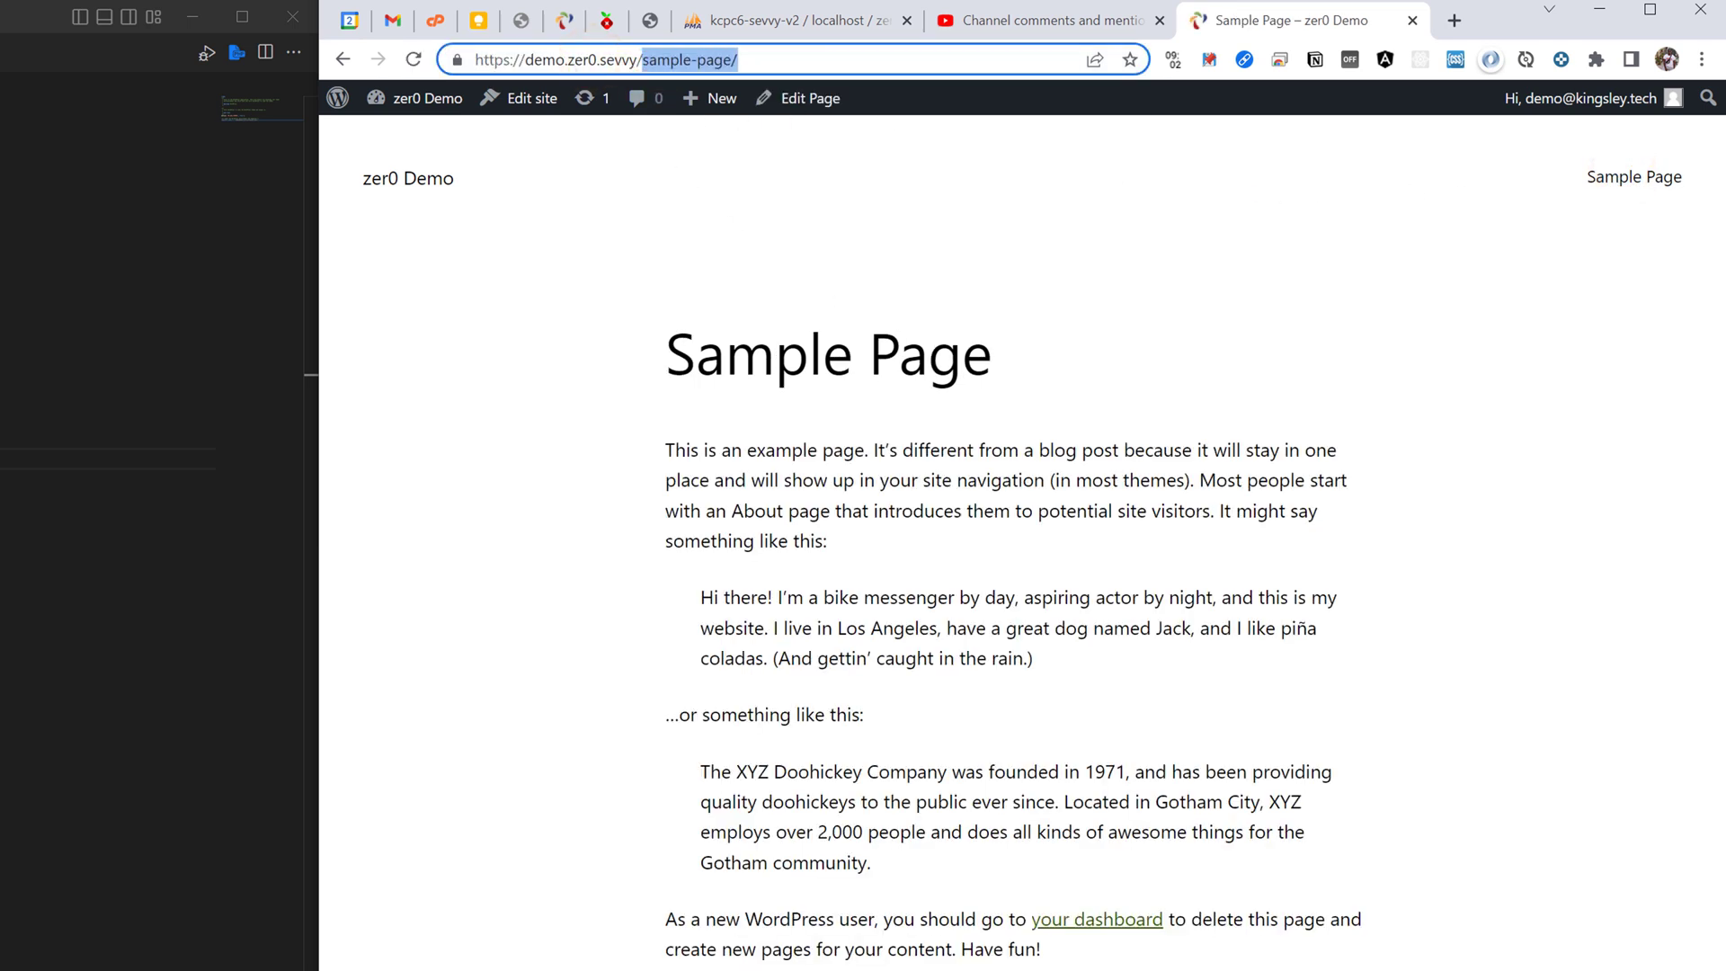
{"action": "left_click", "coordinate": [633, 60]}
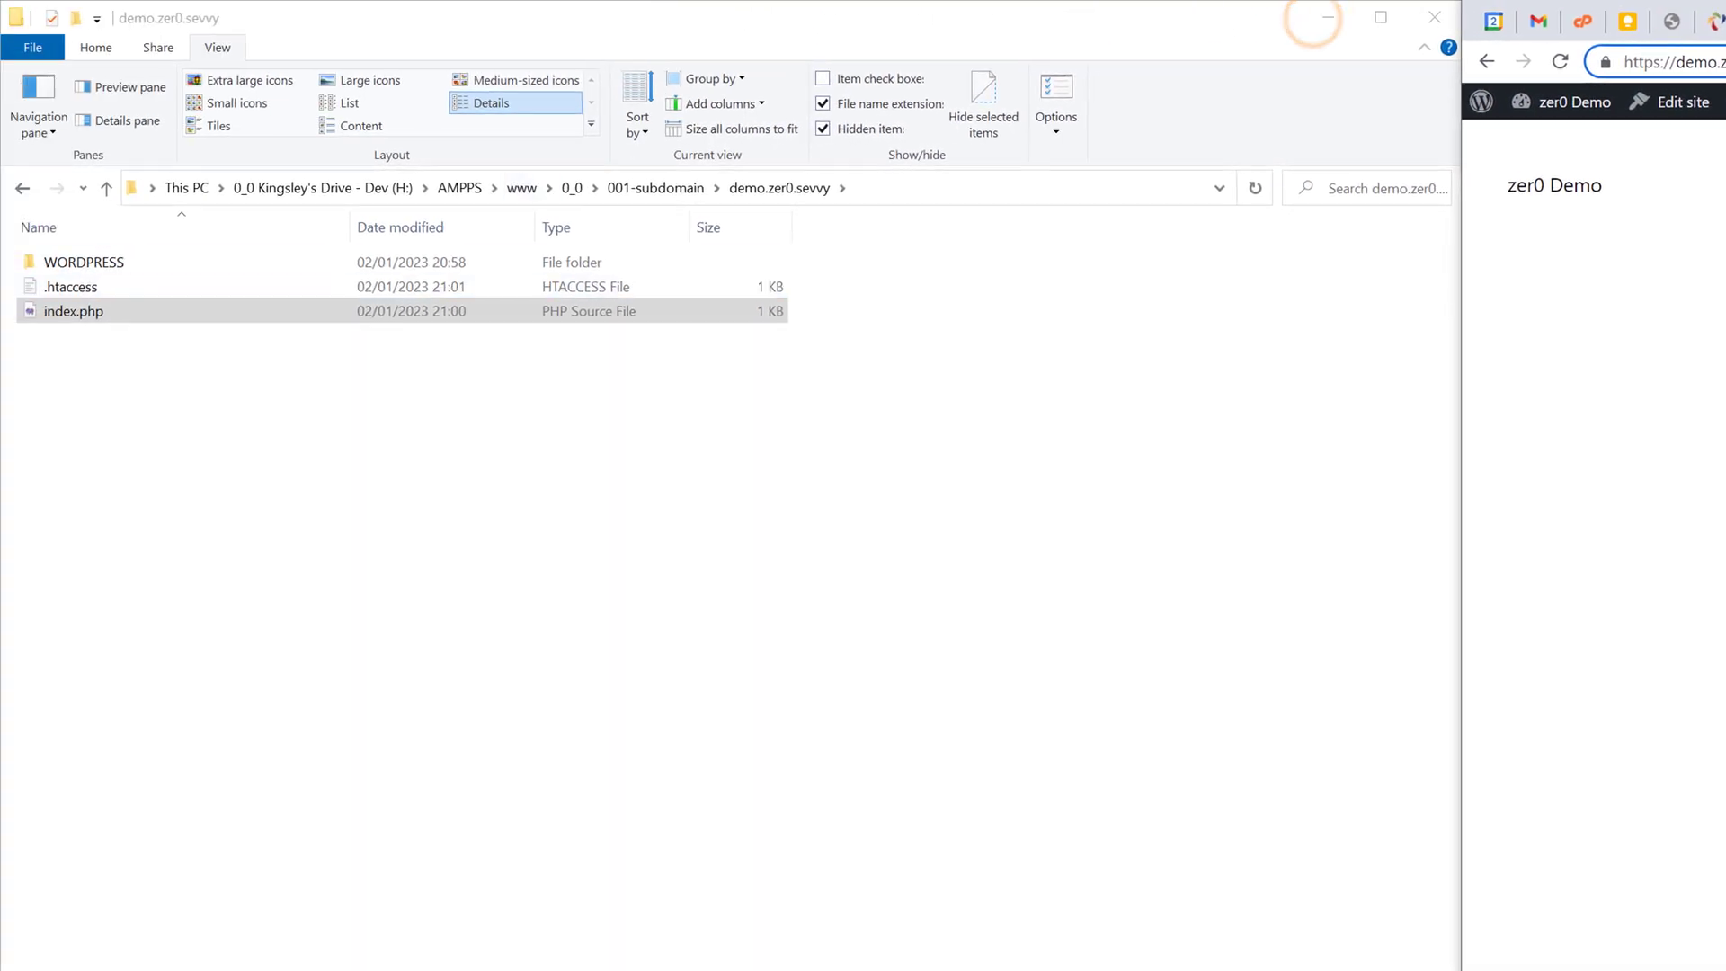
{"action": "double_click", "coordinate": [76, 261]}
{"action": "left_click_drag", "start_coordinate": [247, 871], "coordinate": [147, 241]}
{"action": "key", "text": "alt+Left"}
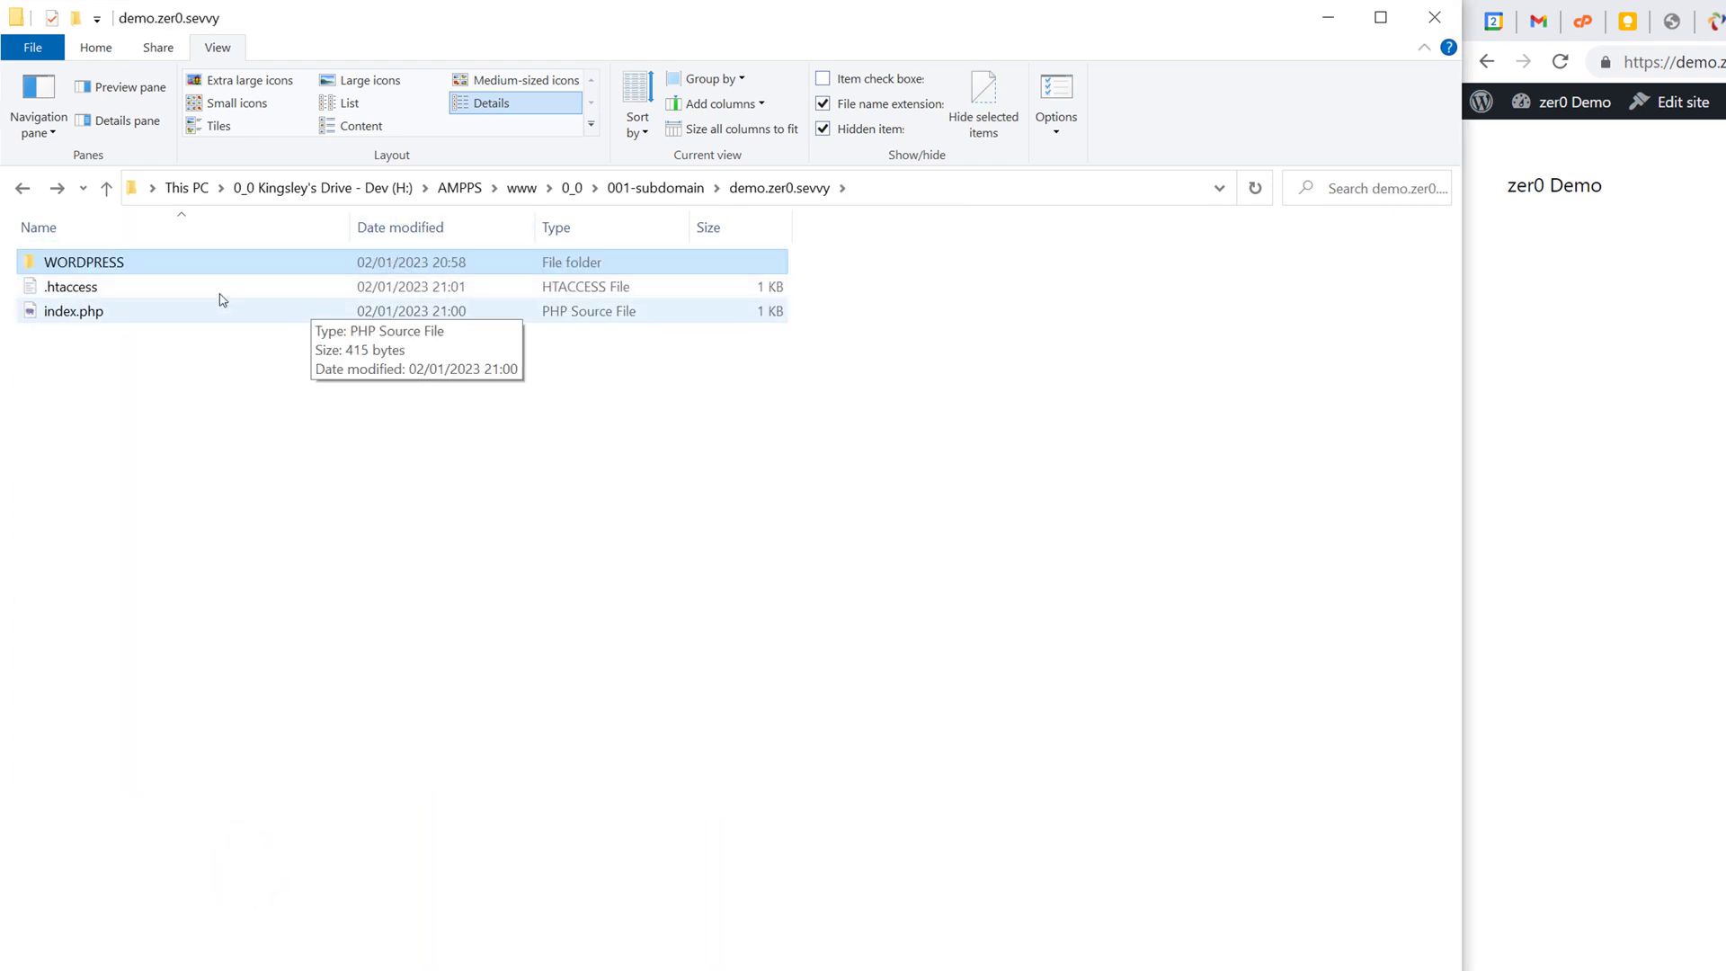